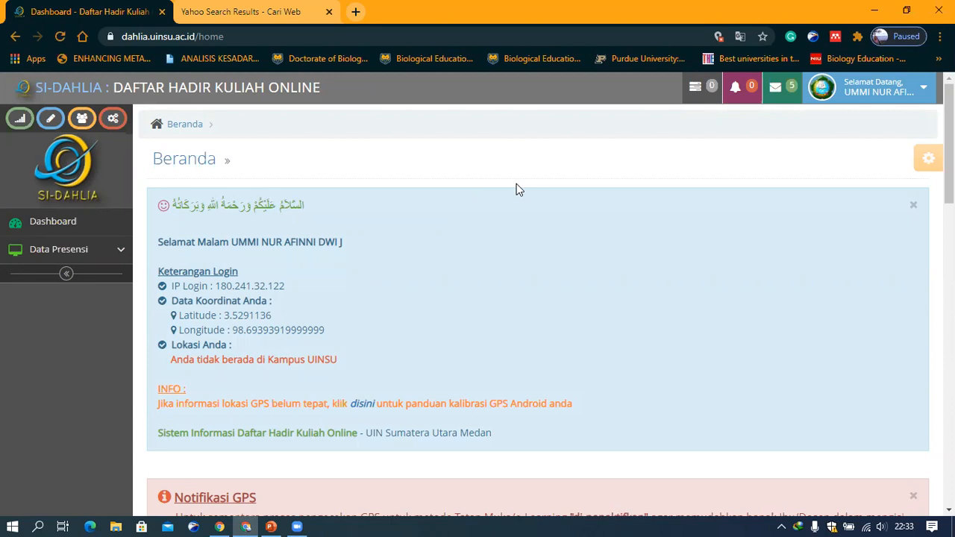
Log out of the attendance portal and sign back in with Semester Gasal 2020/2021 selected
click(914, 93)
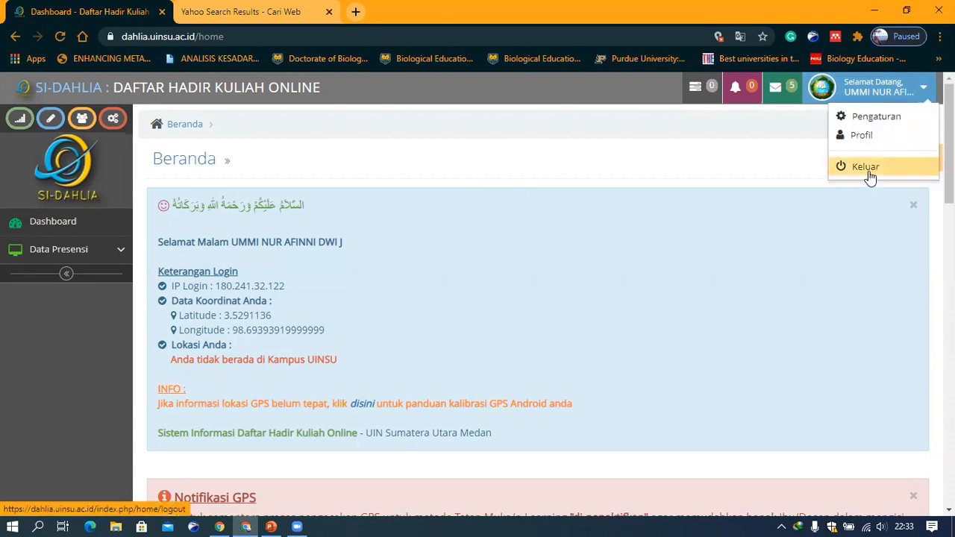
click(868, 172)
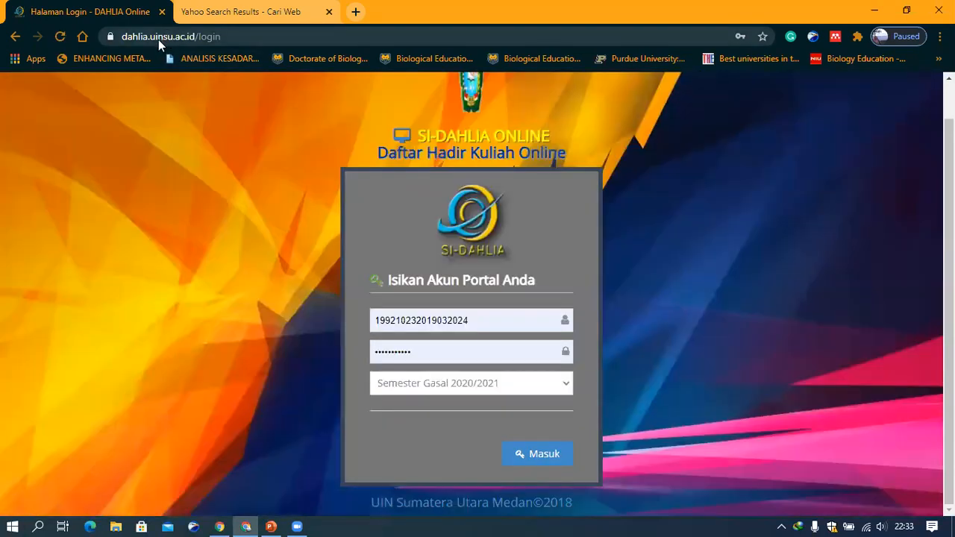
click(159, 39)
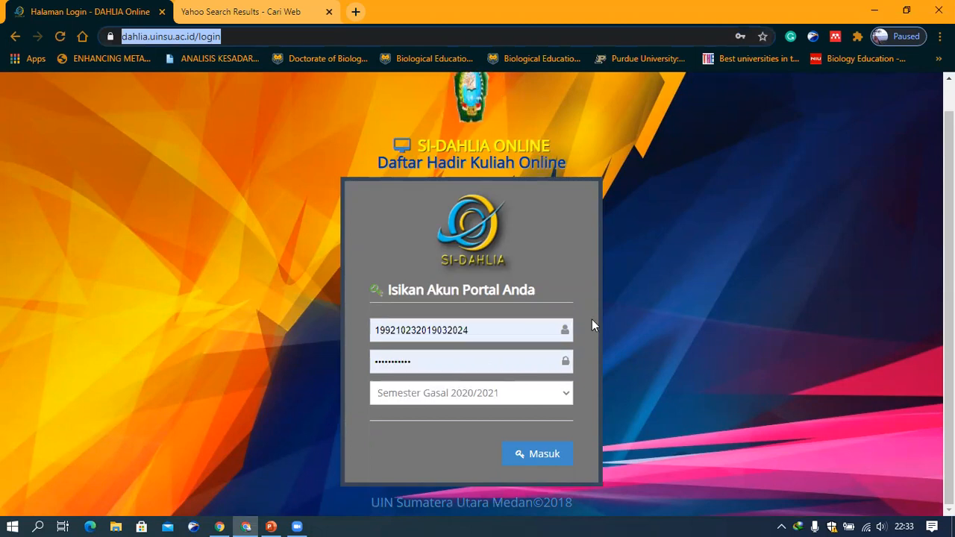
click(554, 399)
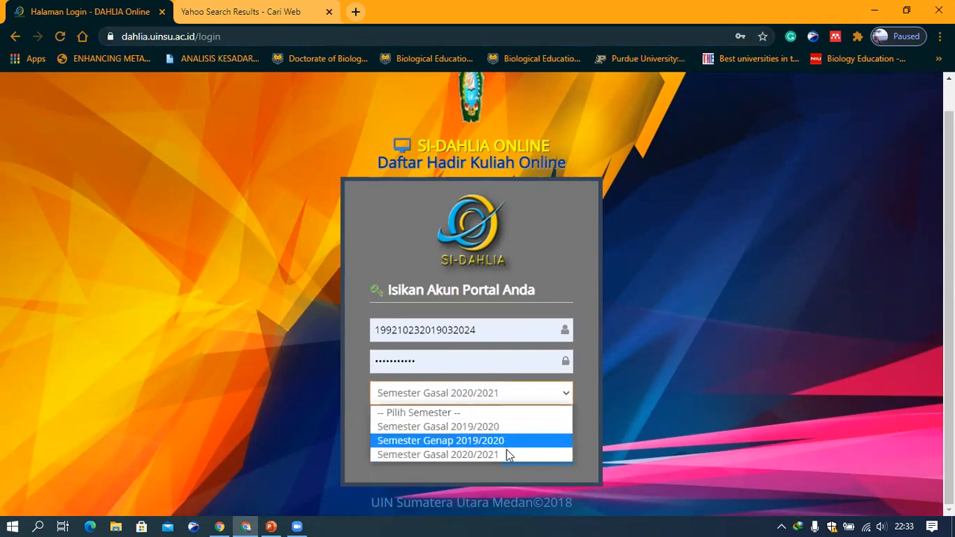
click(452, 455)
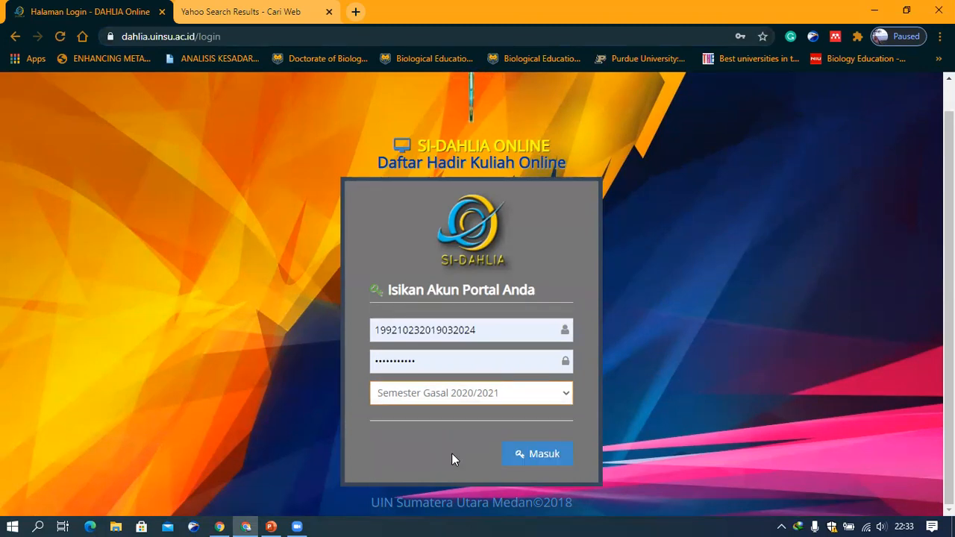
click(539, 460)
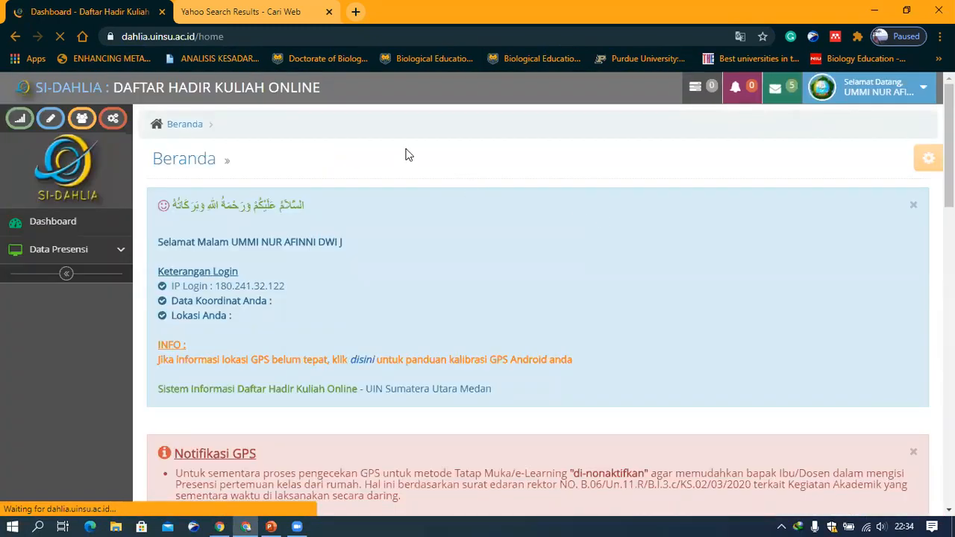
click(76, 242)
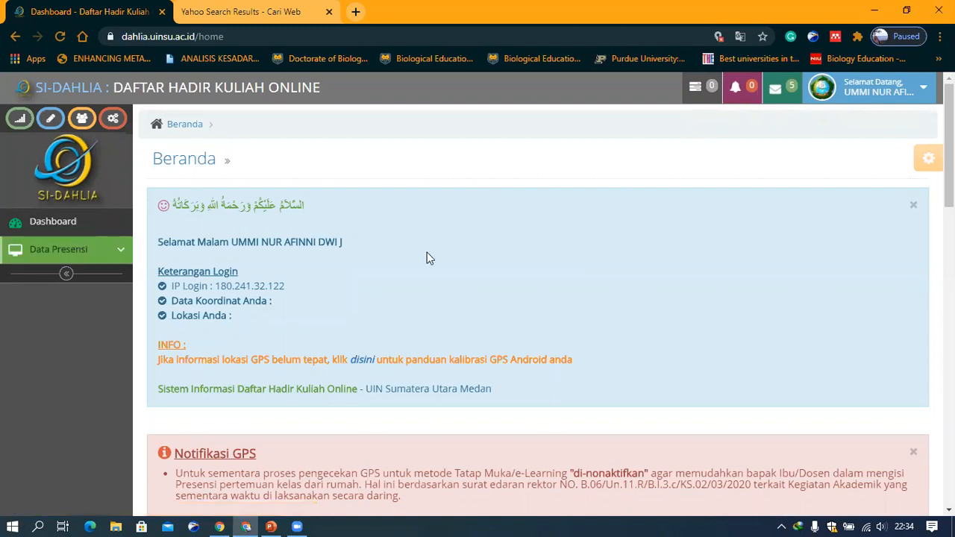
scroll(429, 252, down, 1)
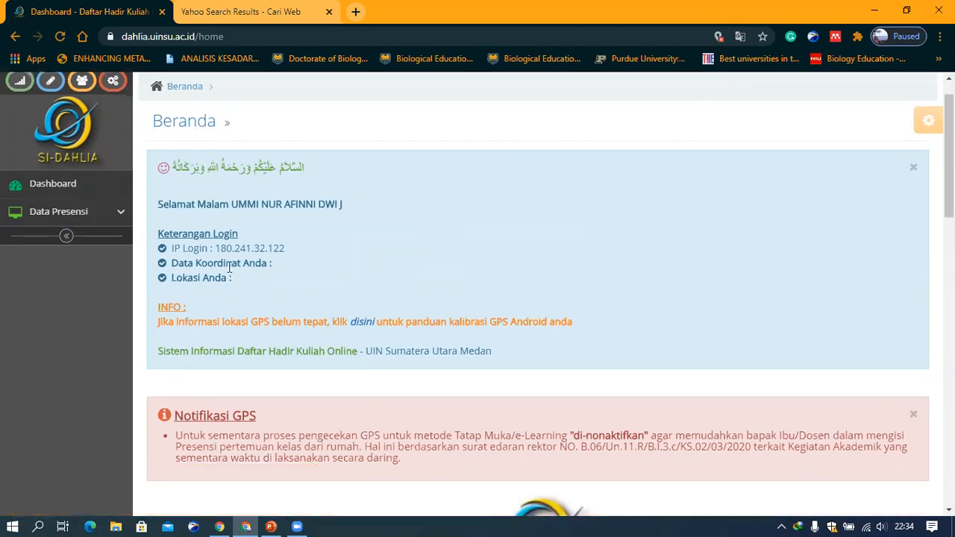
scroll(227, 267, up, 1)
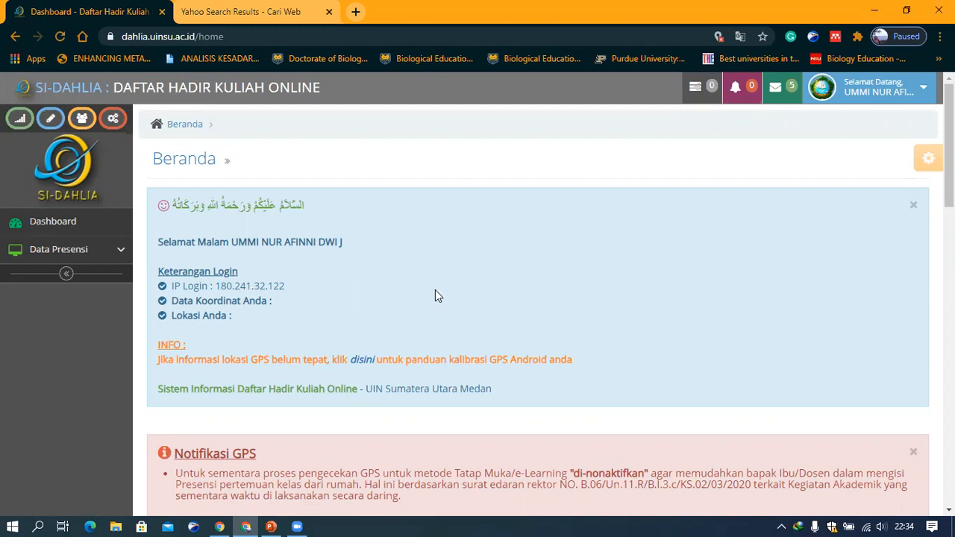
Always allow the site to access your location, then reload the dashboard
click(719, 35)
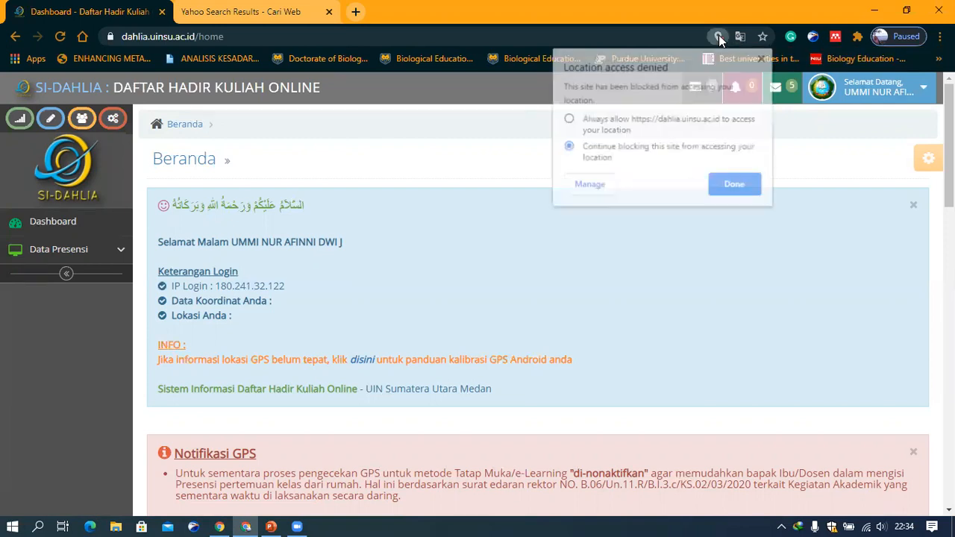
click(606, 130)
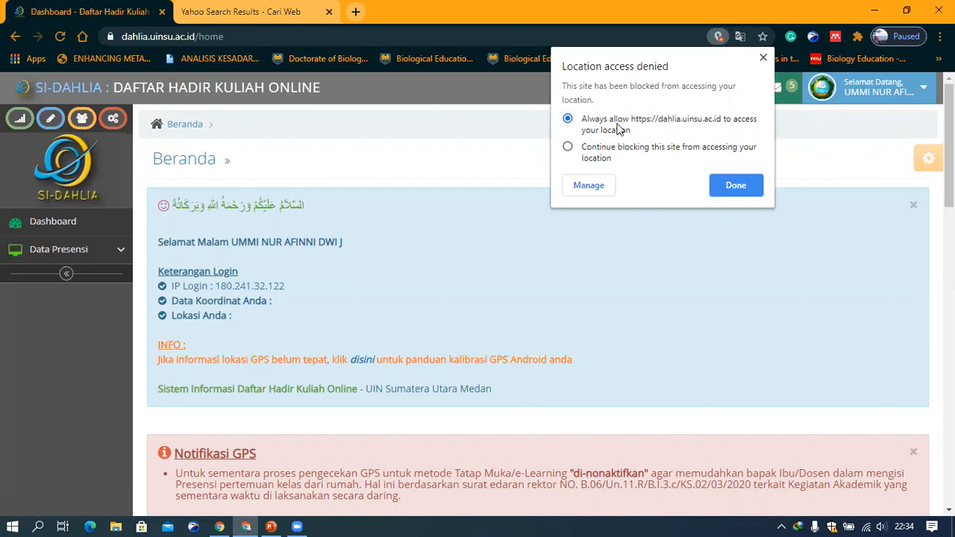
click(730, 185)
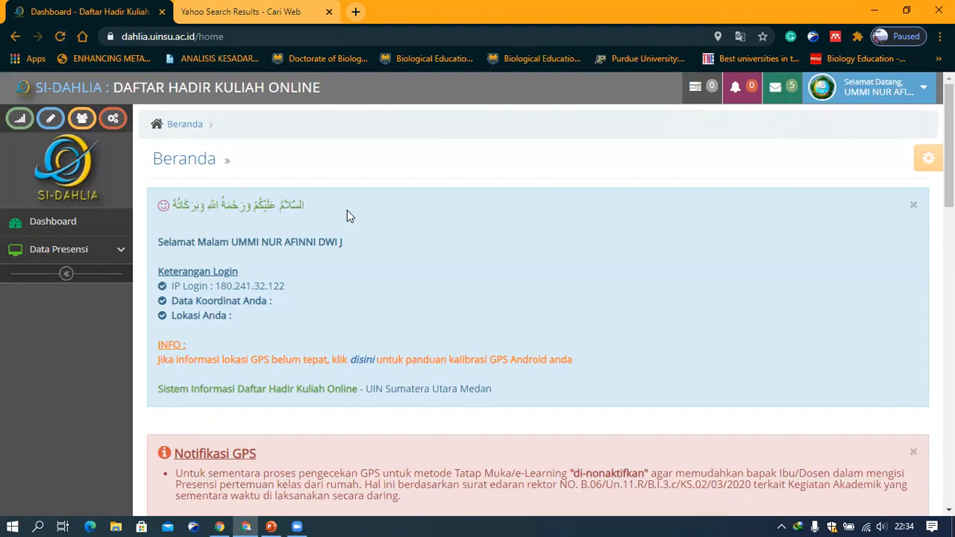
click(57, 37)
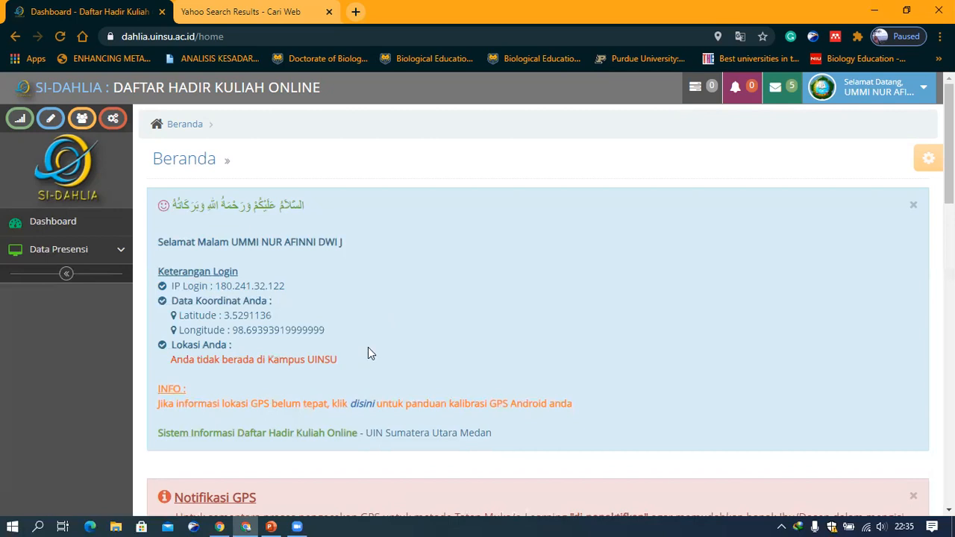
Examine the dashboard's lecture schedule list of classes and meeting counts
scroll(368, 347, down, 2)
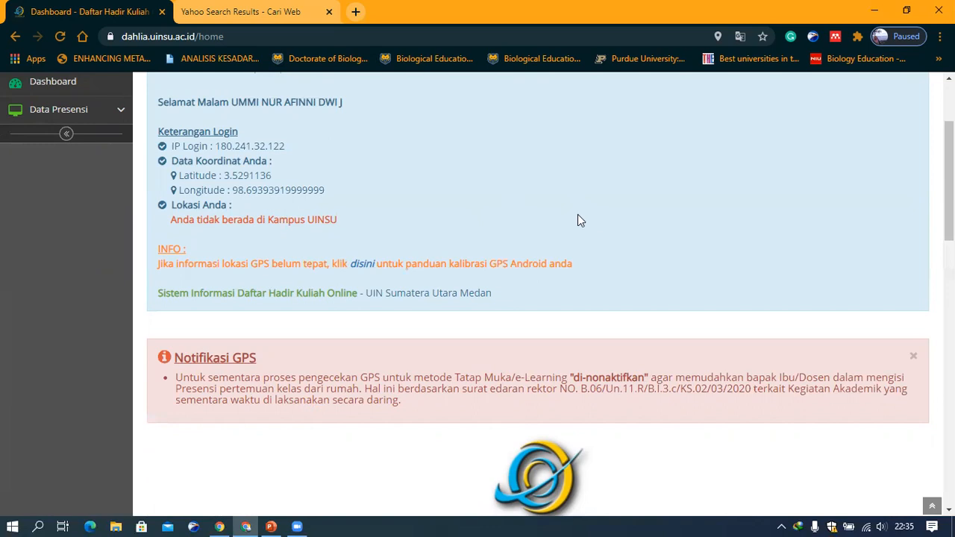
scroll(578, 220, down, 3)
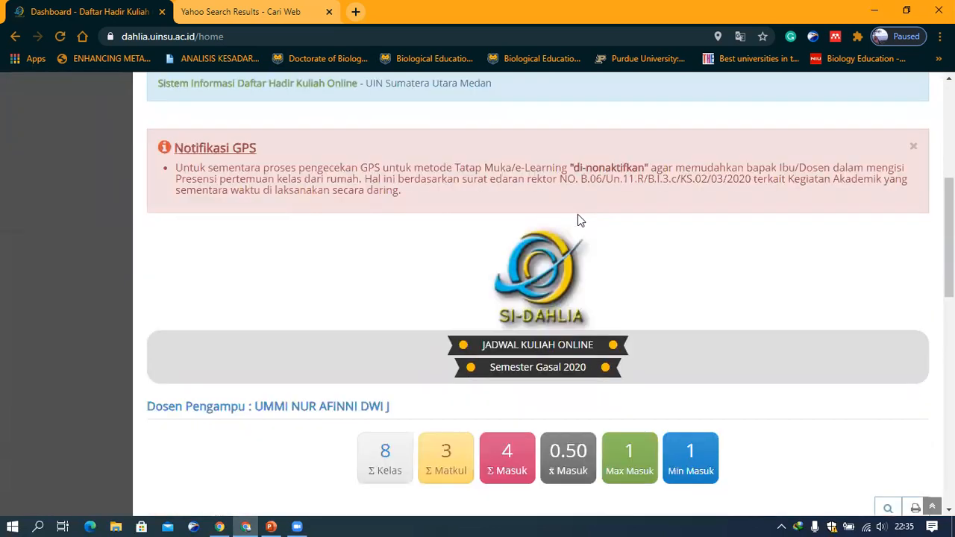
scroll(577, 214, down, 2)
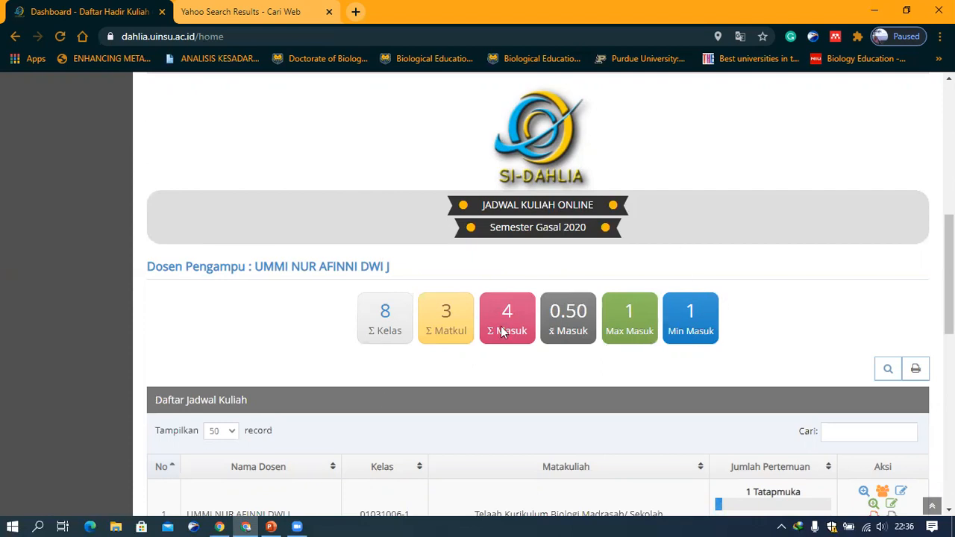
scroll(506, 327, down, 1)
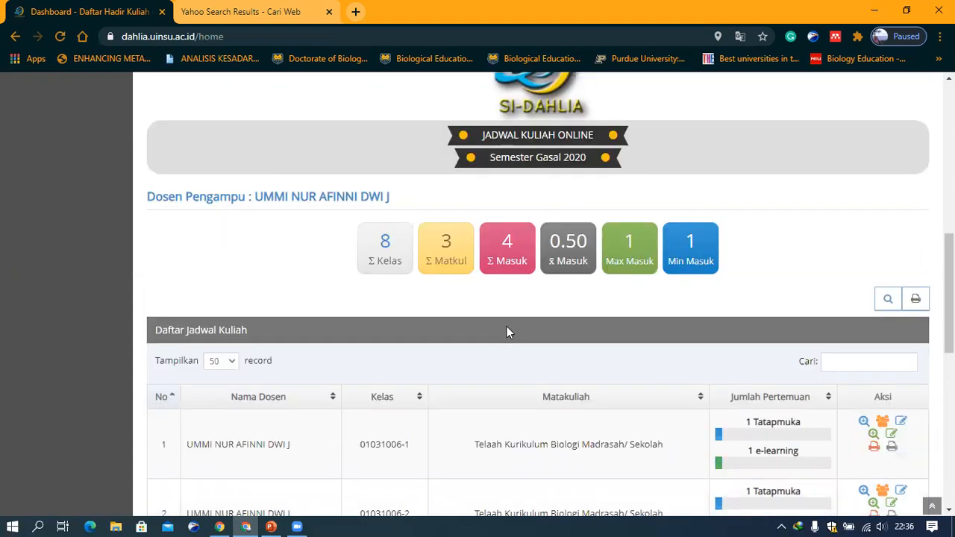
scroll(314, 314, down, 2)
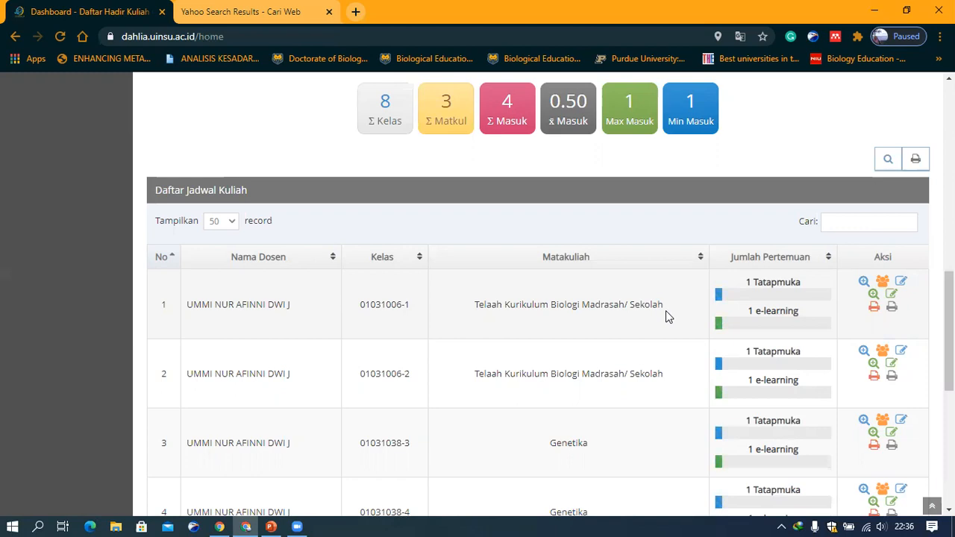
scroll(667, 318, down, 6)
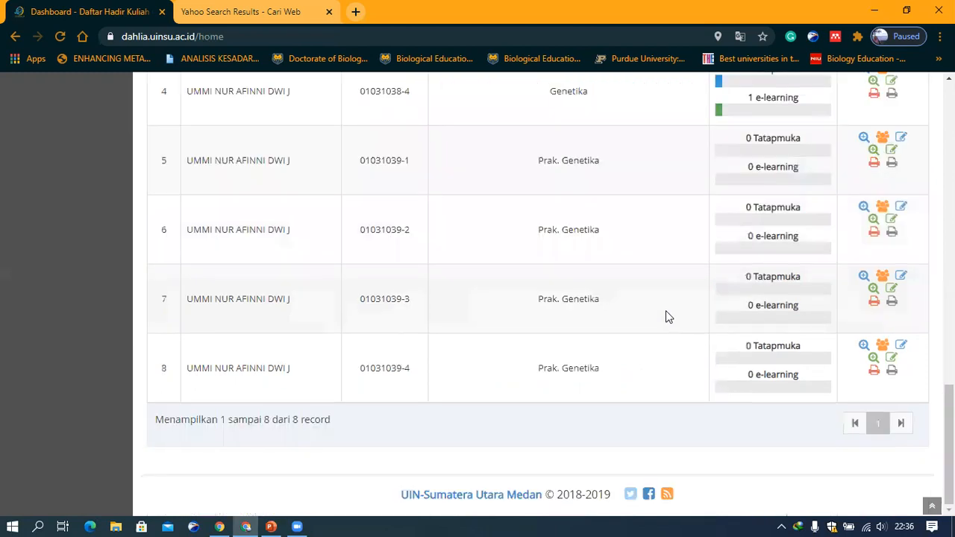
scroll(667, 317, up, 7)
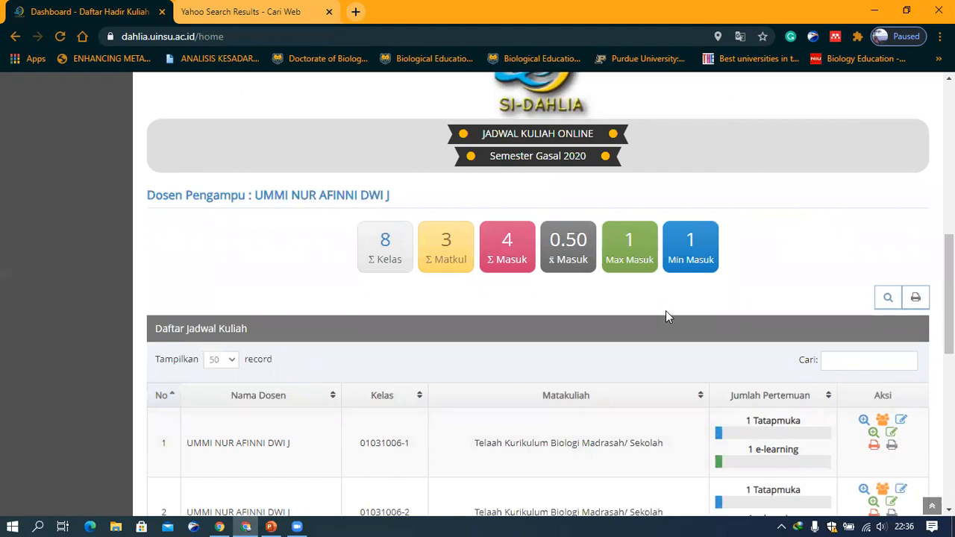
scroll(320, 301, down, 2)
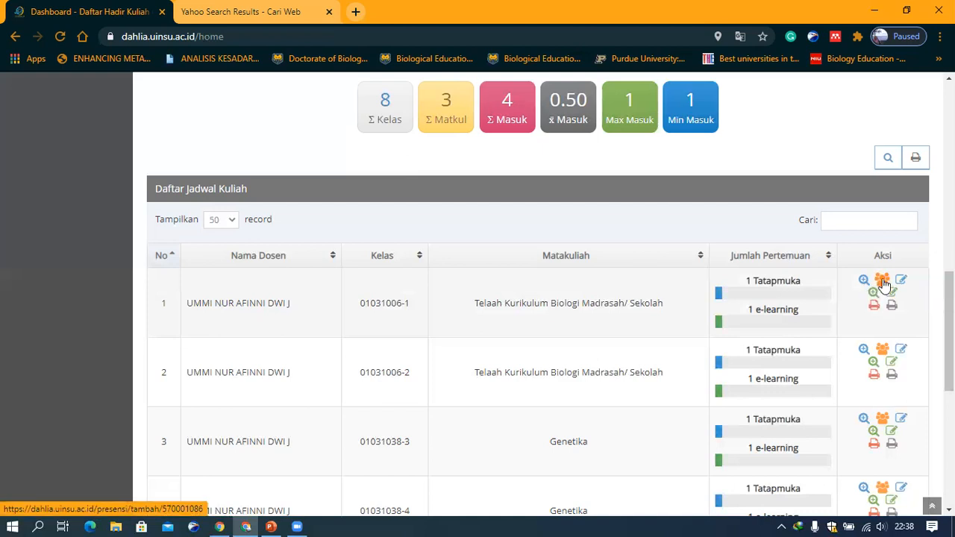
Open the add-attendance form for class 01031006-1 and choose Pertemuan-1 as the meeting number
click(882, 282)
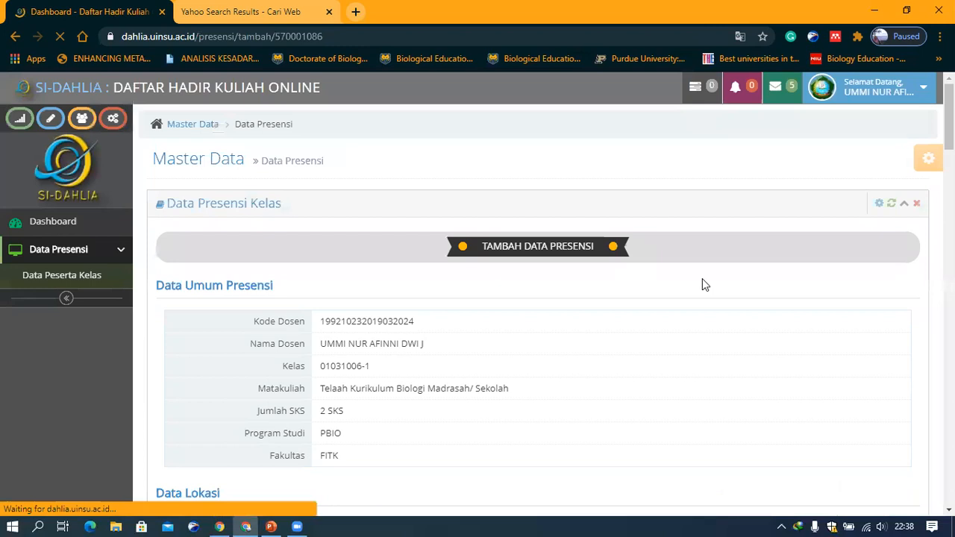
scroll(702, 280, down, 2)
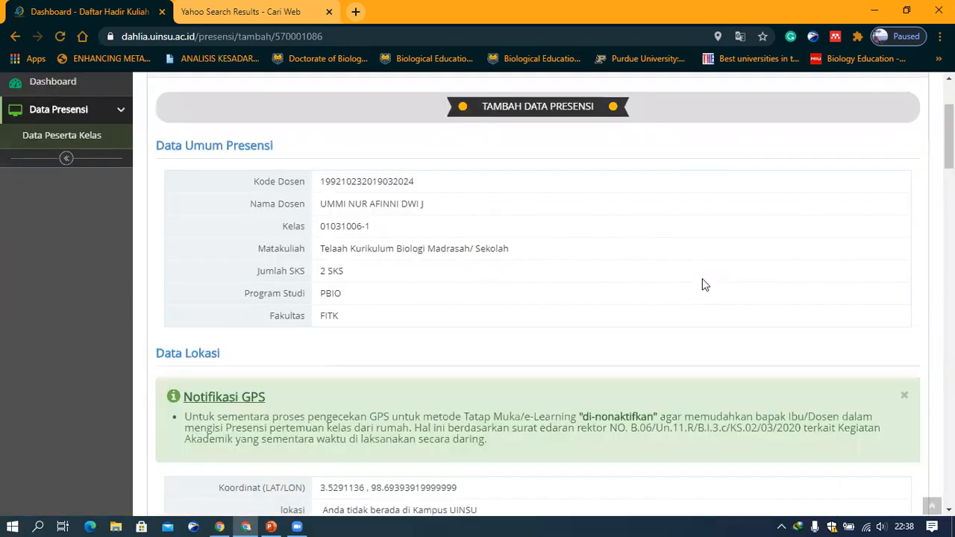
scroll(702, 285, up, 2)
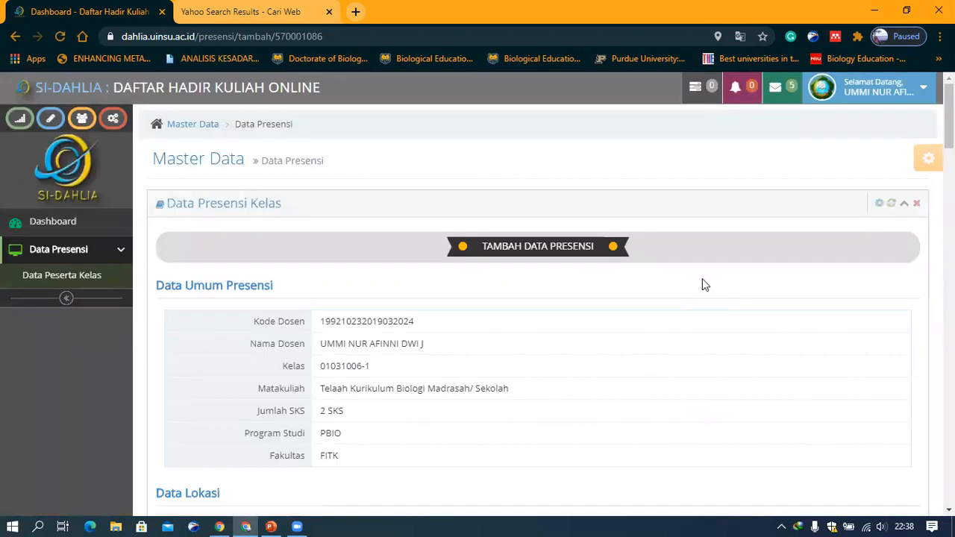
scroll(472, 247, down, 2)
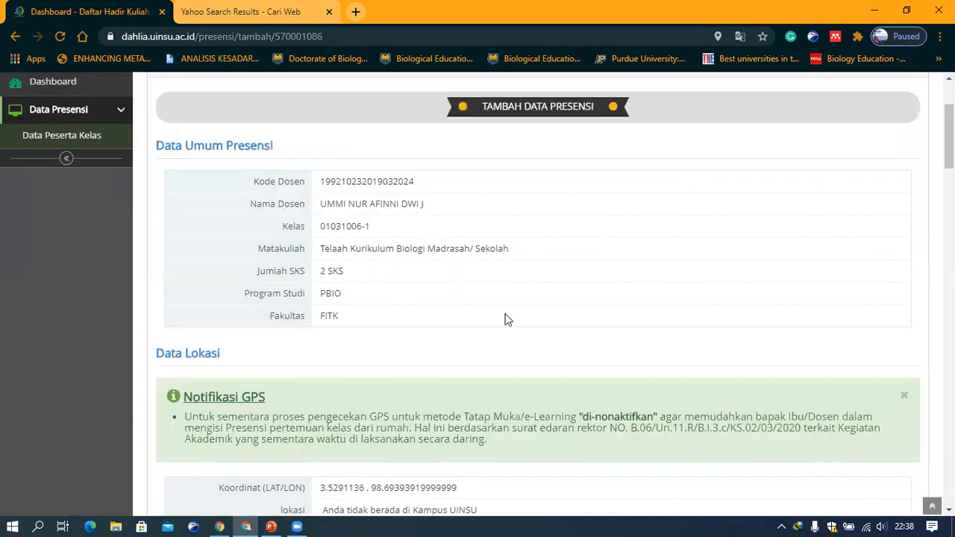
scroll(513, 306, down, 1)
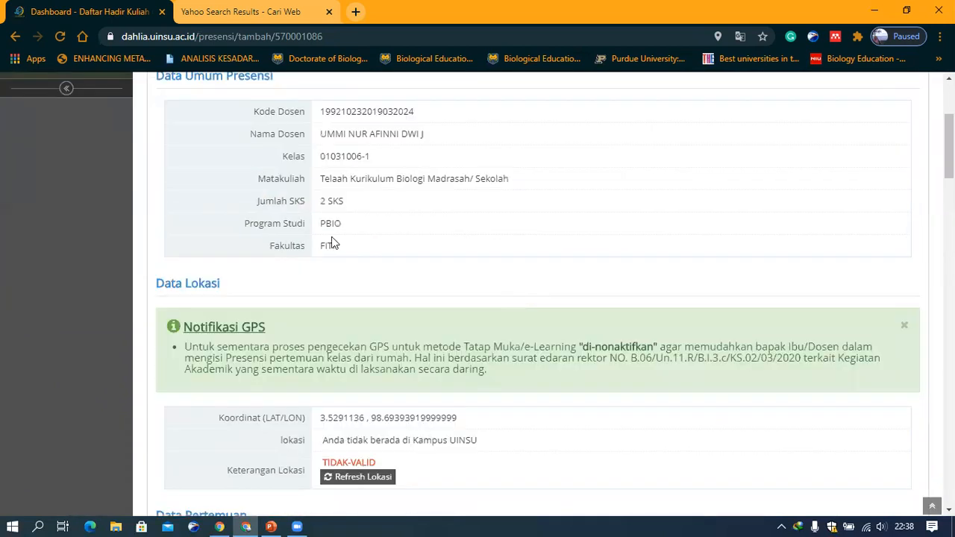
scroll(333, 241, down, 1)
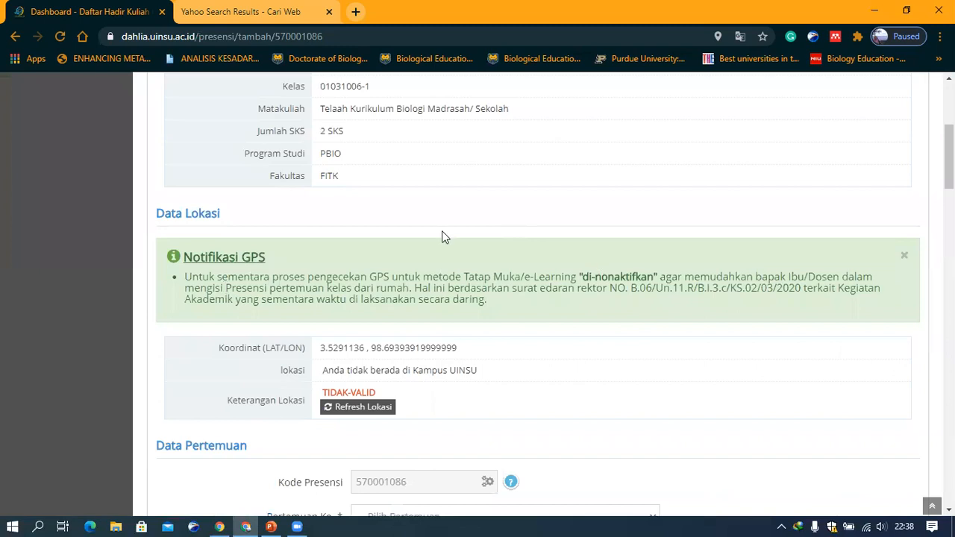
scroll(624, 324, down, 2)
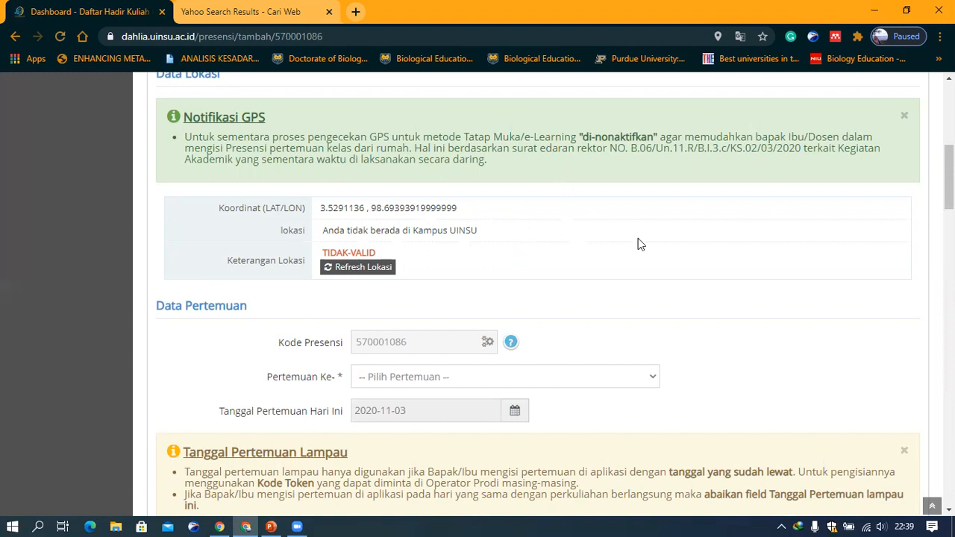
scroll(639, 243, down, 4)
scroll(554, 171, up, 2)
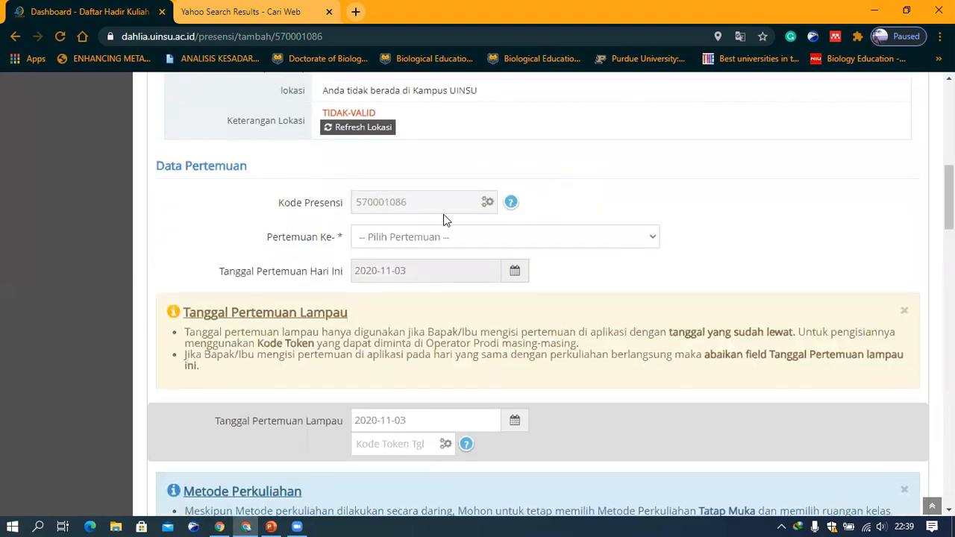
click(652, 238)
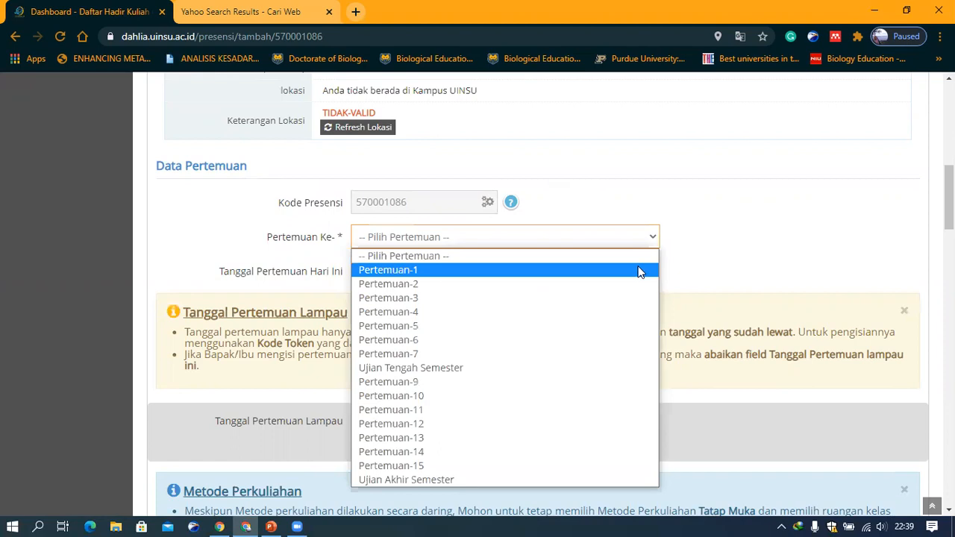
click(638, 271)
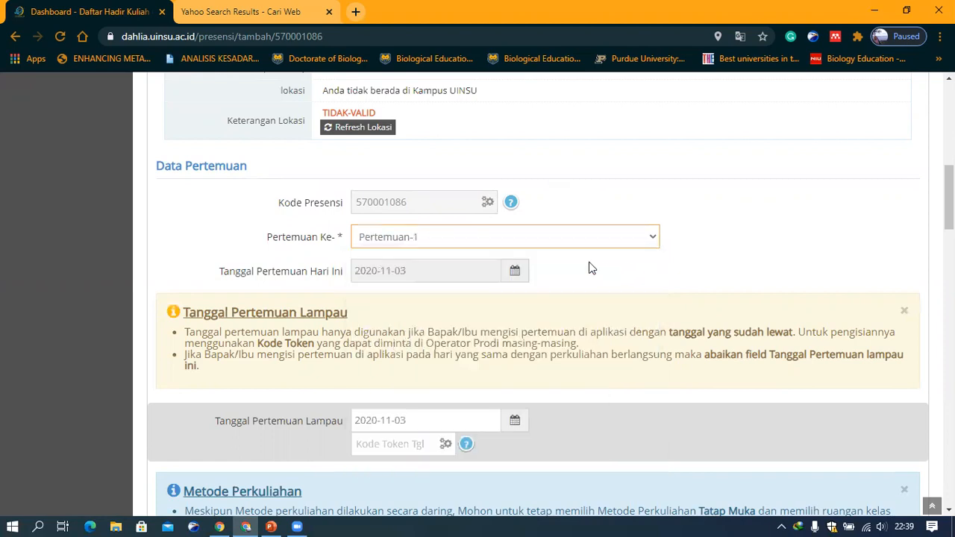
Set the past meeting date to 2020-11-02 and place the cursor in the date token code field
scroll(543, 230, down, 1)
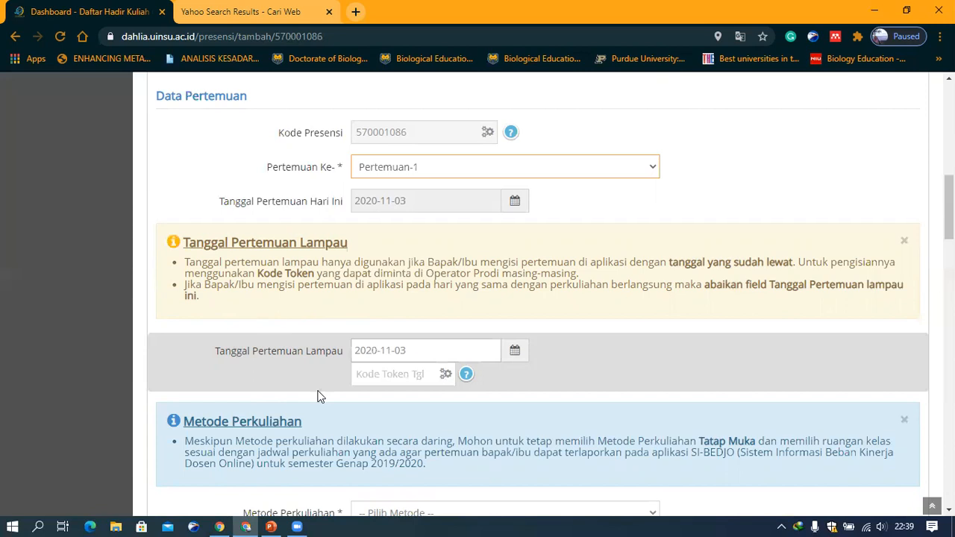
click(429, 350)
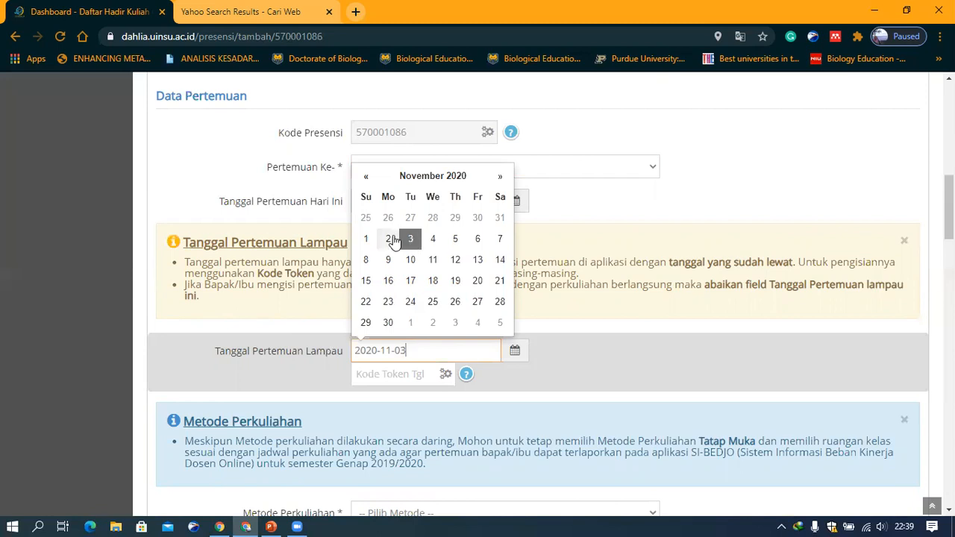
click(391, 239)
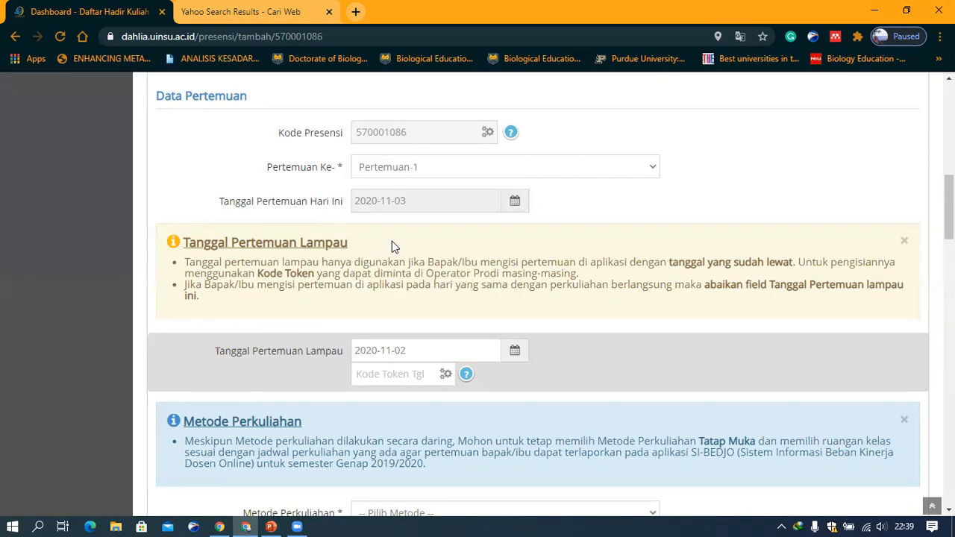
click(382, 376)
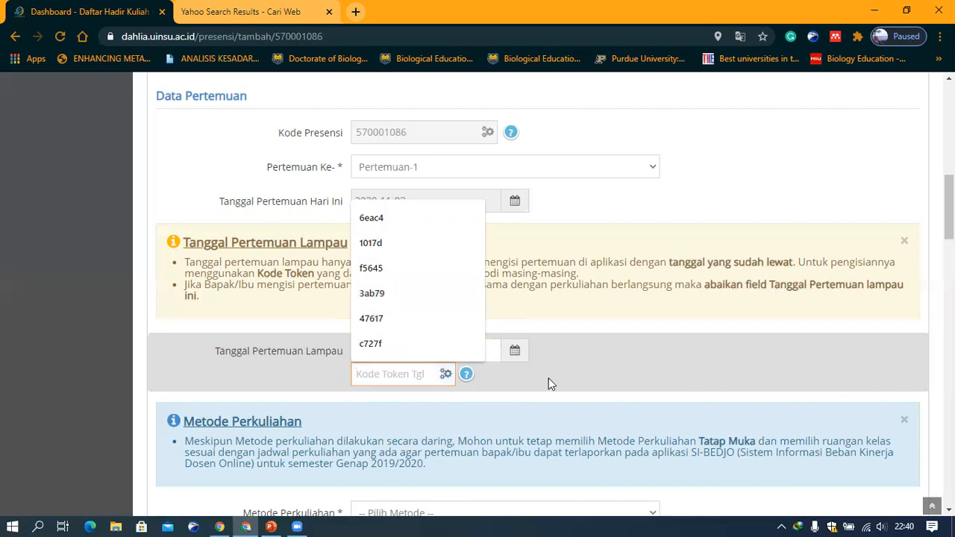
scroll(548, 383, down, 2)
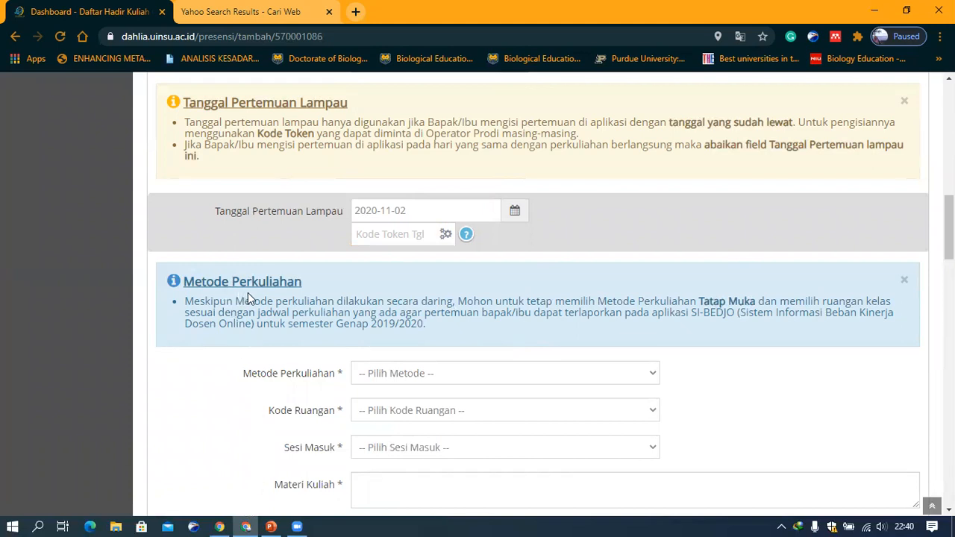
Set the lecture method to Tatap Muka (70%)
scroll(317, 246, down, 1)
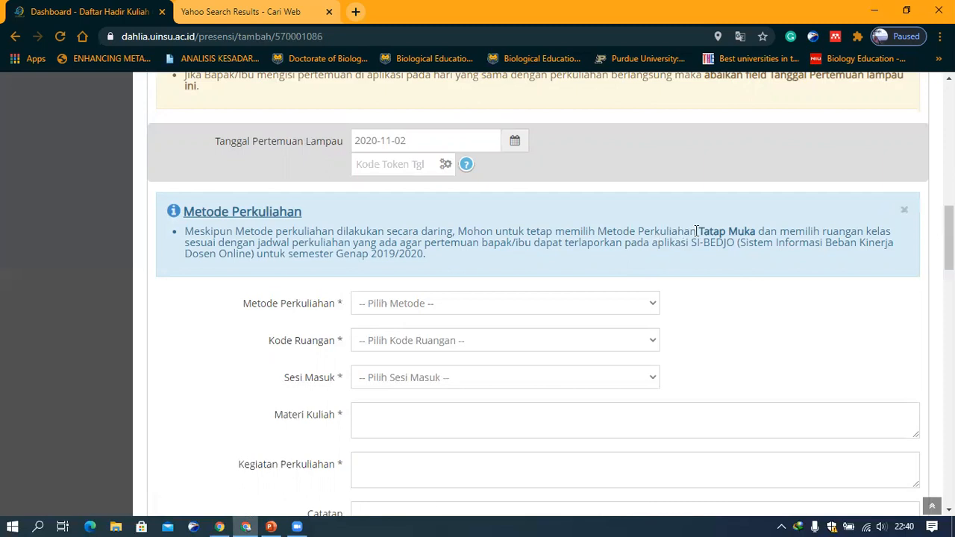
scroll(573, 283, down, 1)
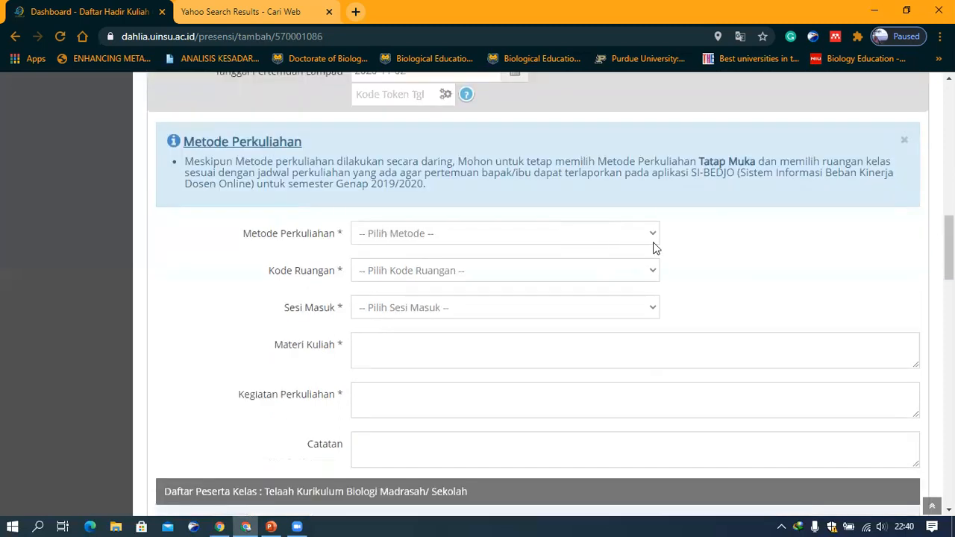
click(652, 234)
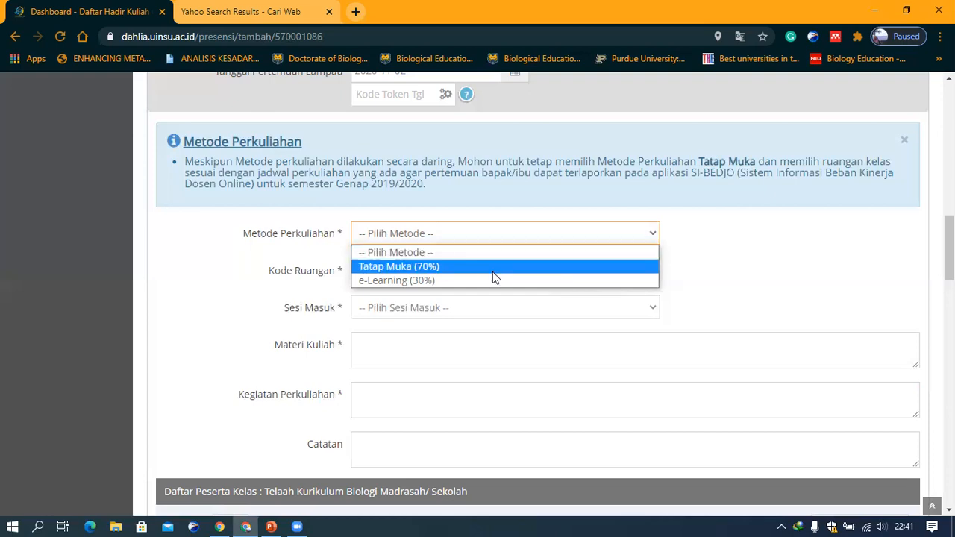
click(428, 271)
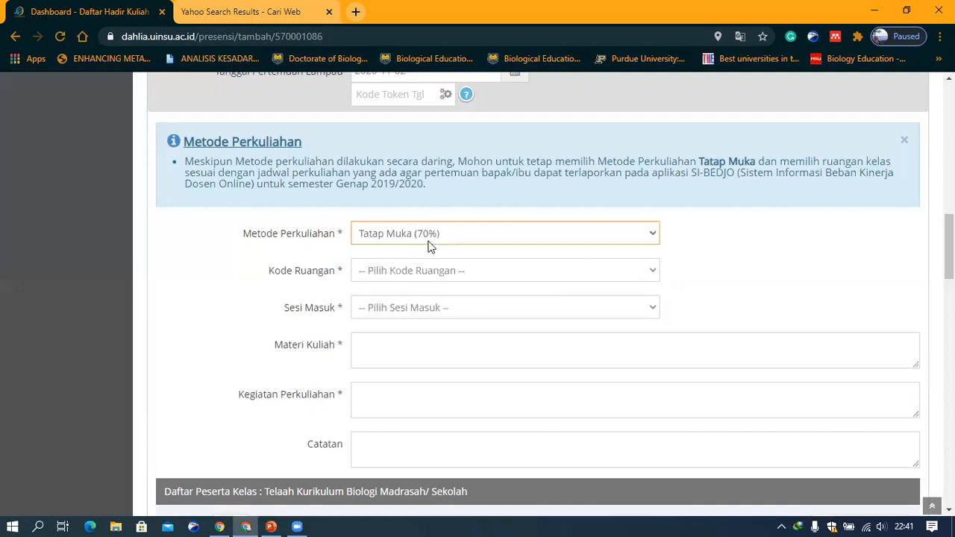
Choose room code PUSBINSA III. 7 and entry session SESI-3
click(430, 275)
scroll(431, 150, down, 6)
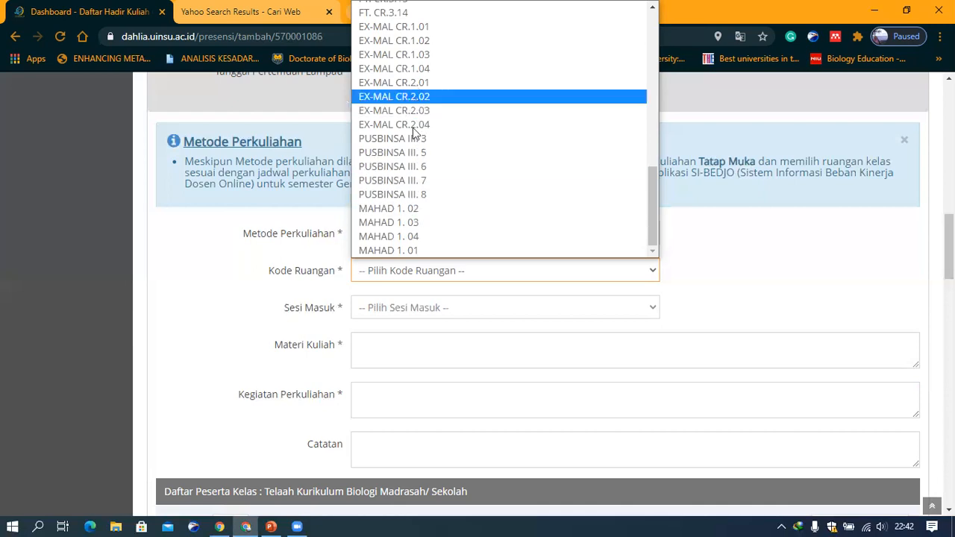
click(418, 180)
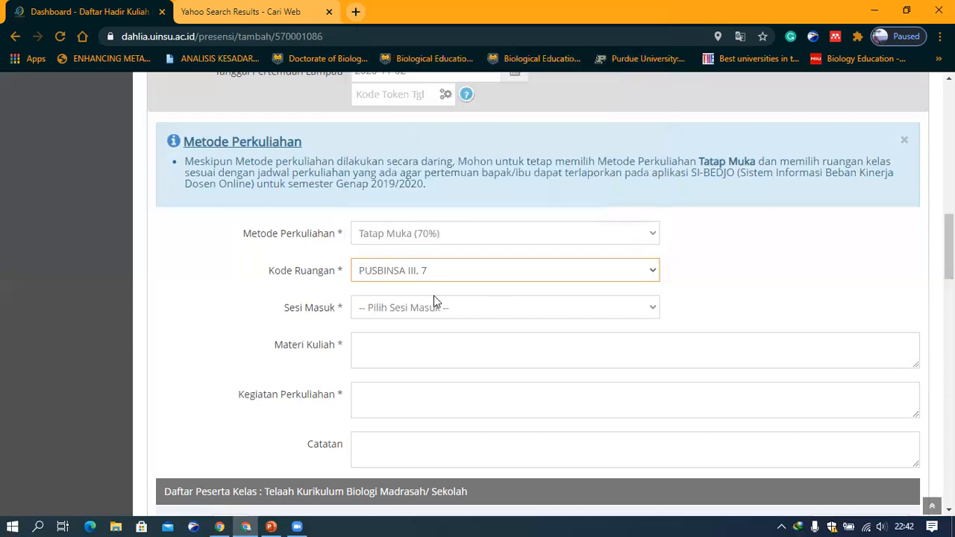
scroll(599, 311, down, 2)
click(465, 170)
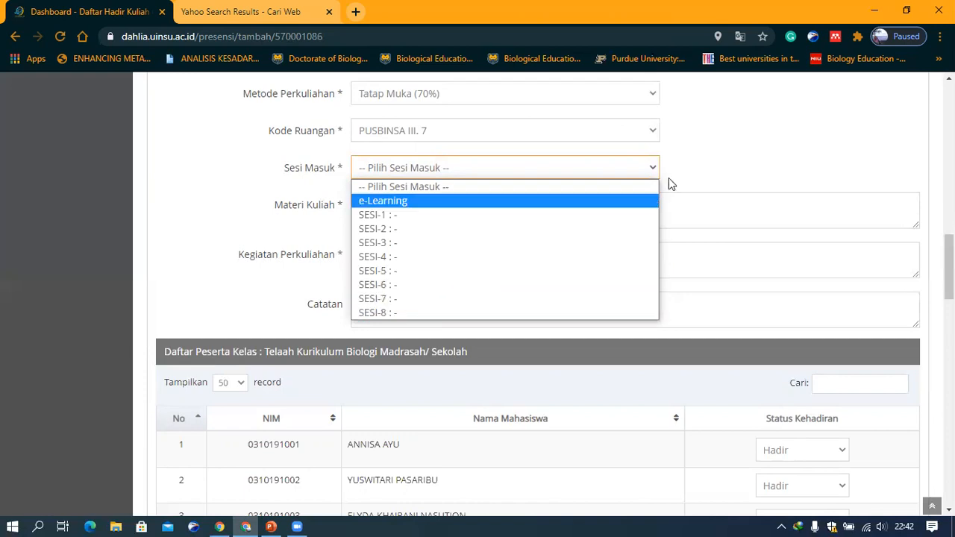
click(455, 251)
Enter Kontrak Kuliah as the lecture material
click(435, 203)
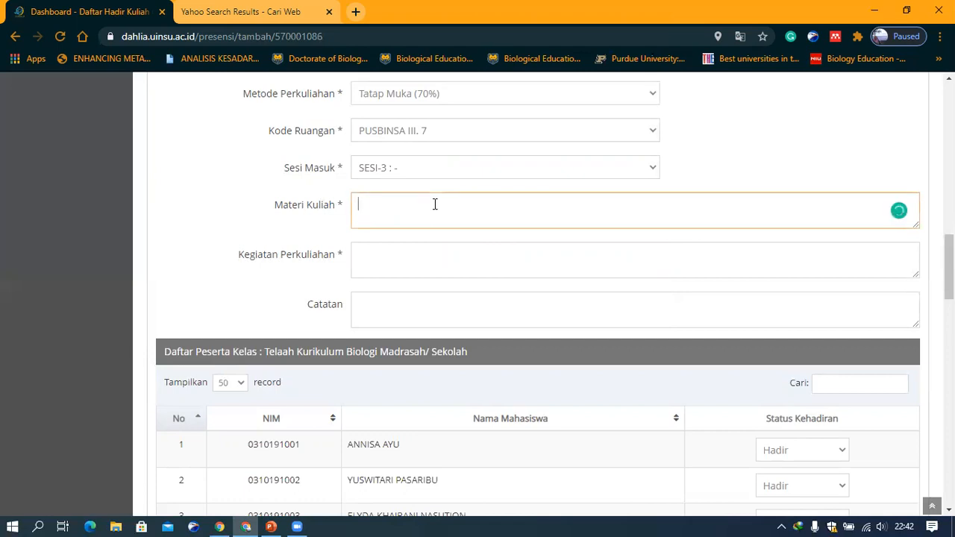
text(Kontrak Kuli)
Enter Ceramah, diskusi, tanya jawab dll as the lecture activities
click(421, 253)
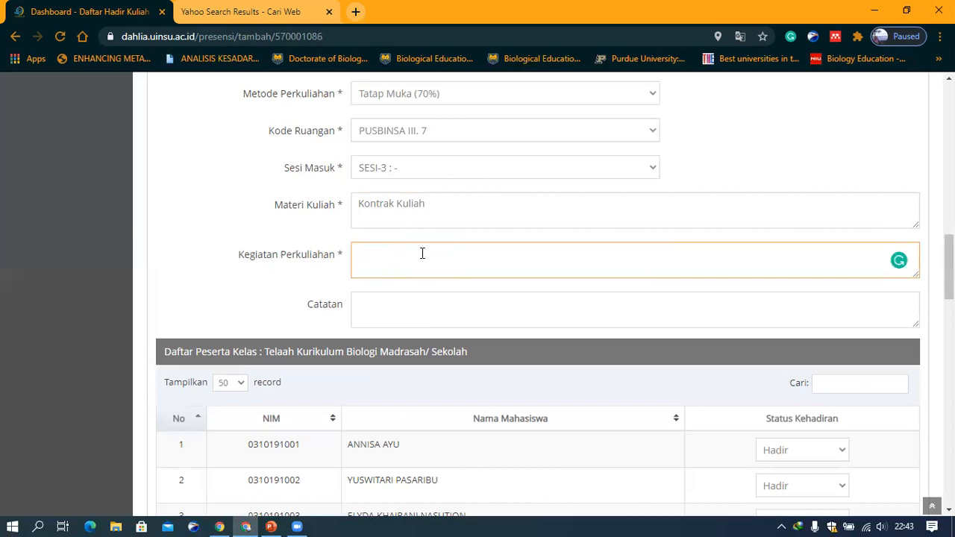
text(Ceramah, diks)
key(BackSpace)
text(skusi, tanya jawab dll)
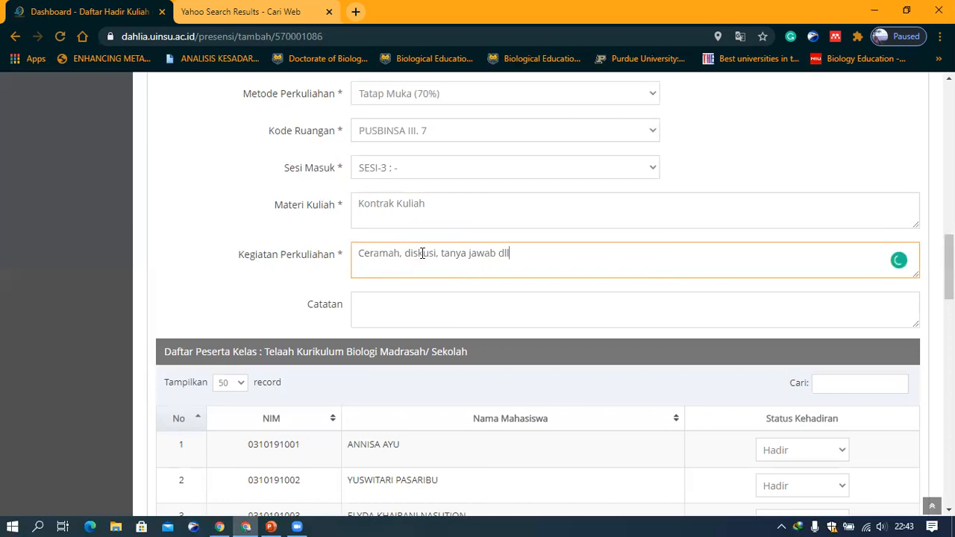
Review the class participant list and the attendance status options for the first student
click(441, 311)
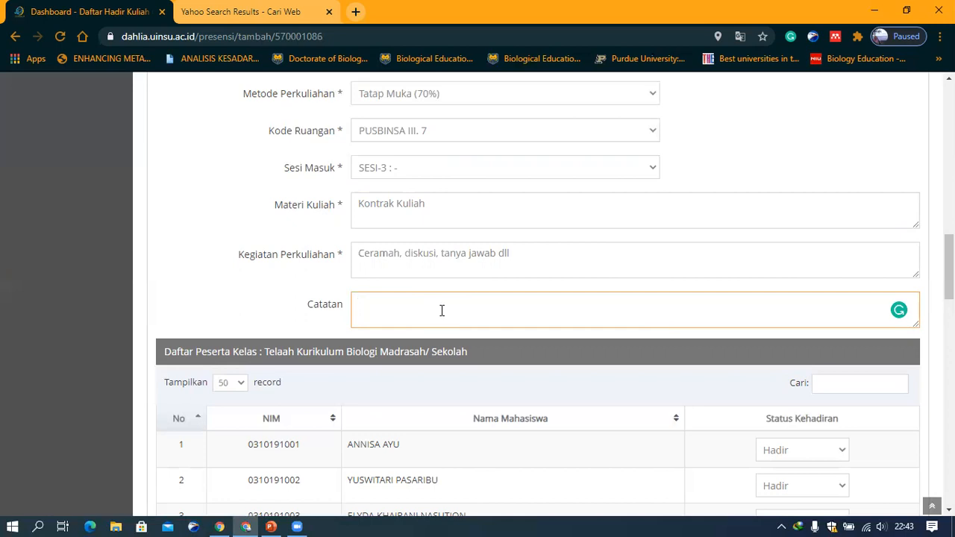
scroll(450, 313, down, 2)
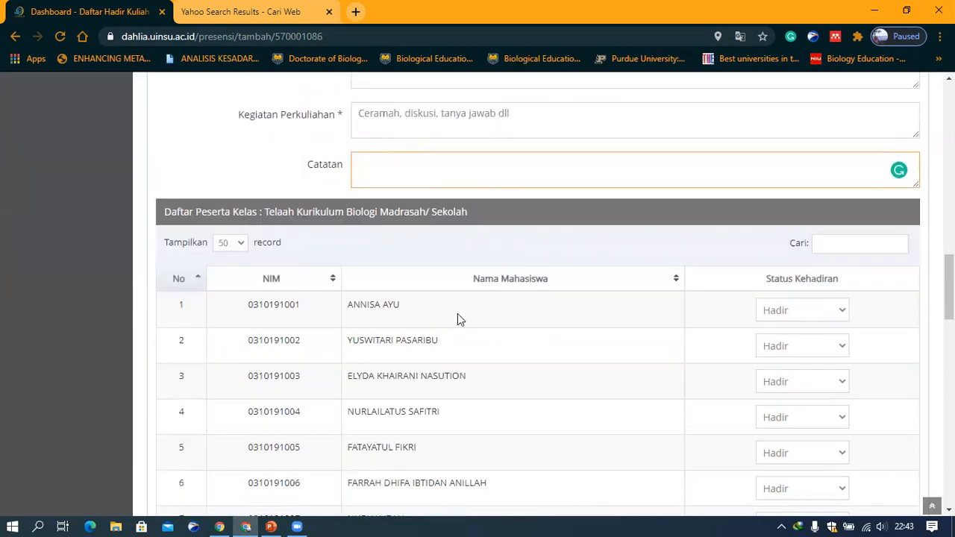
scroll(488, 348, down, 1)
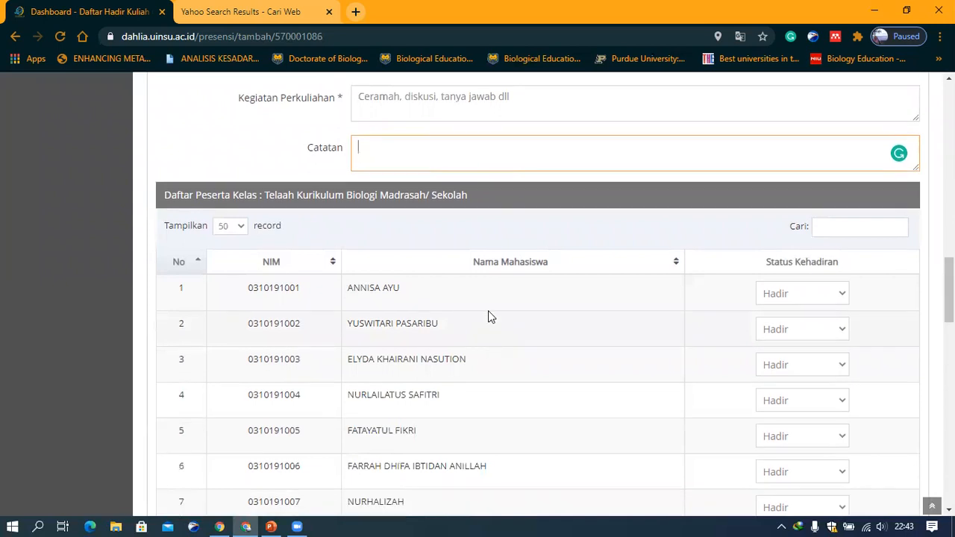
scroll(853, 156, down, 1)
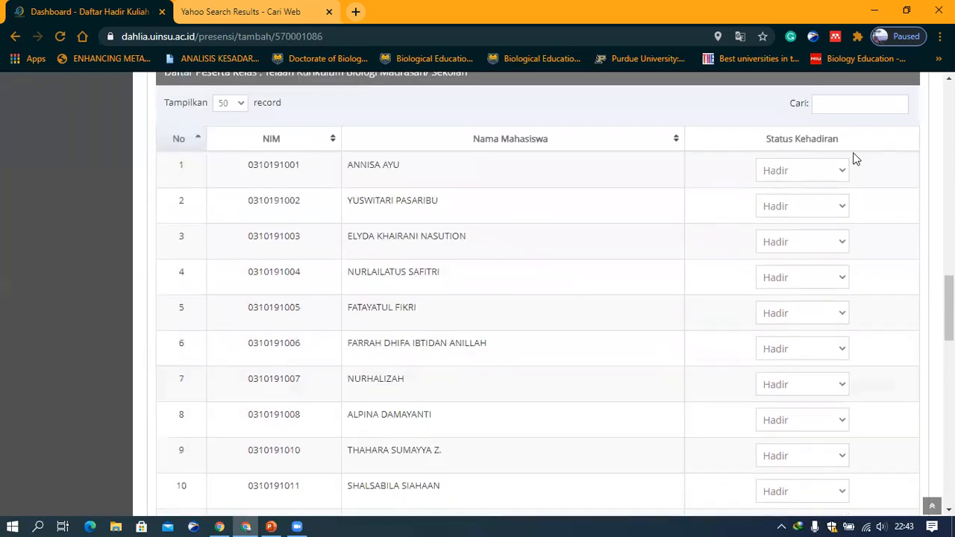
click(842, 172)
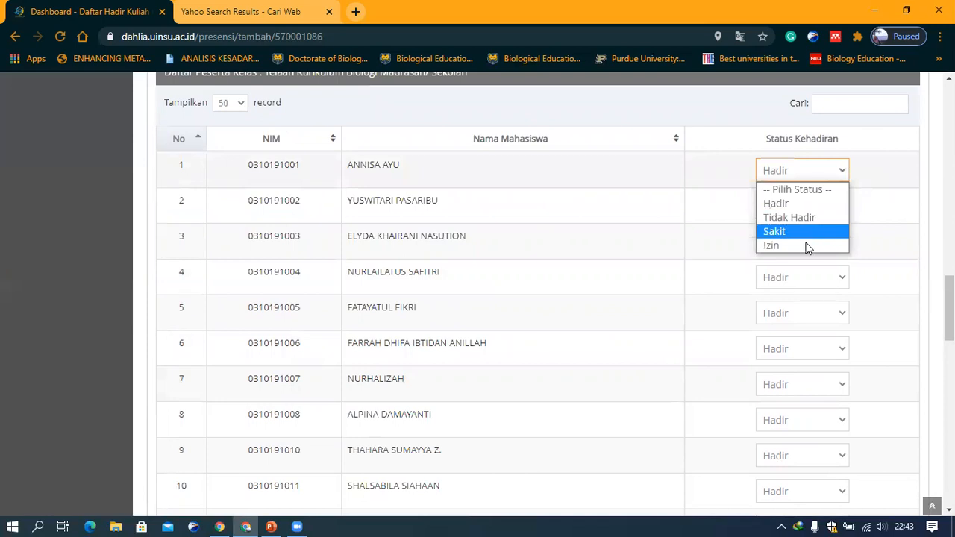
click(679, 251)
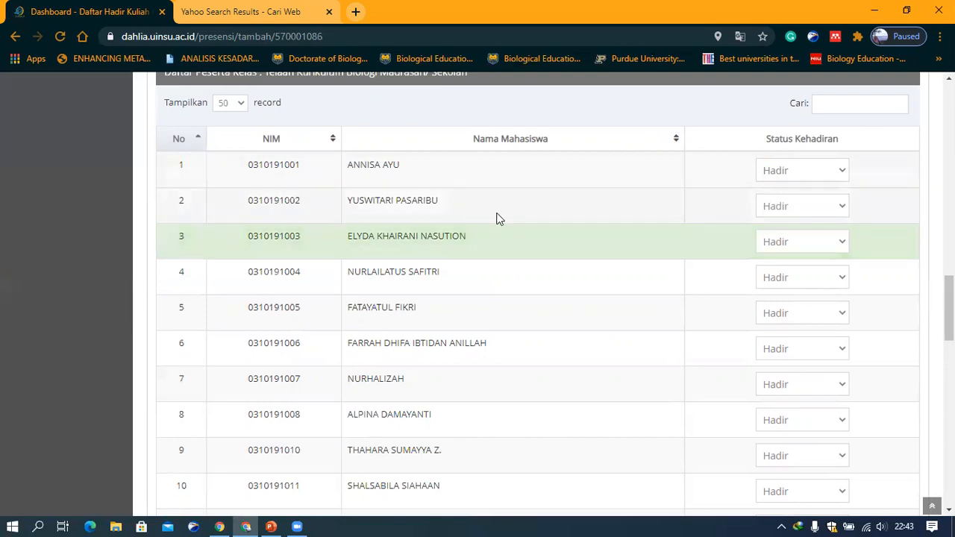
scroll(497, 213, down, 3)
scroll(498, 213, down, 5)
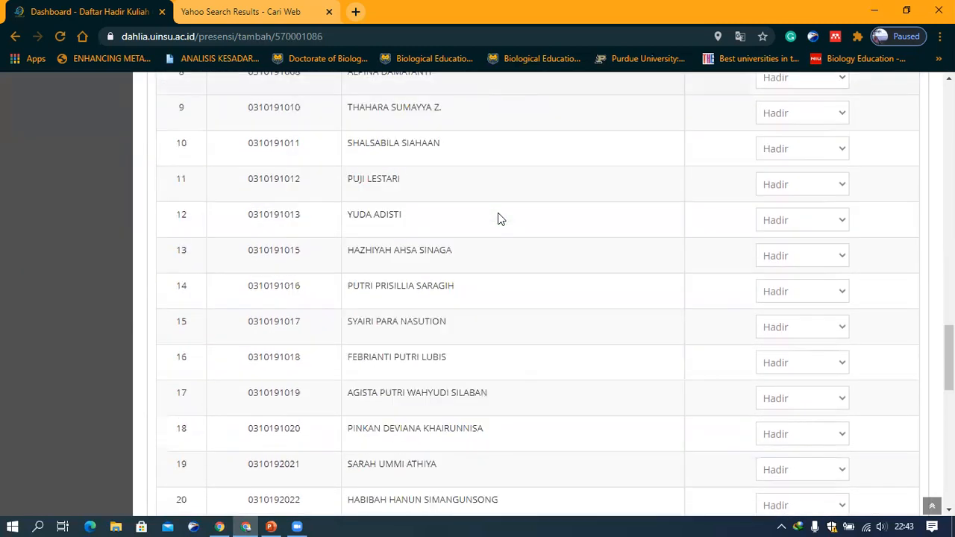
scroll(470, 437, down, 8)
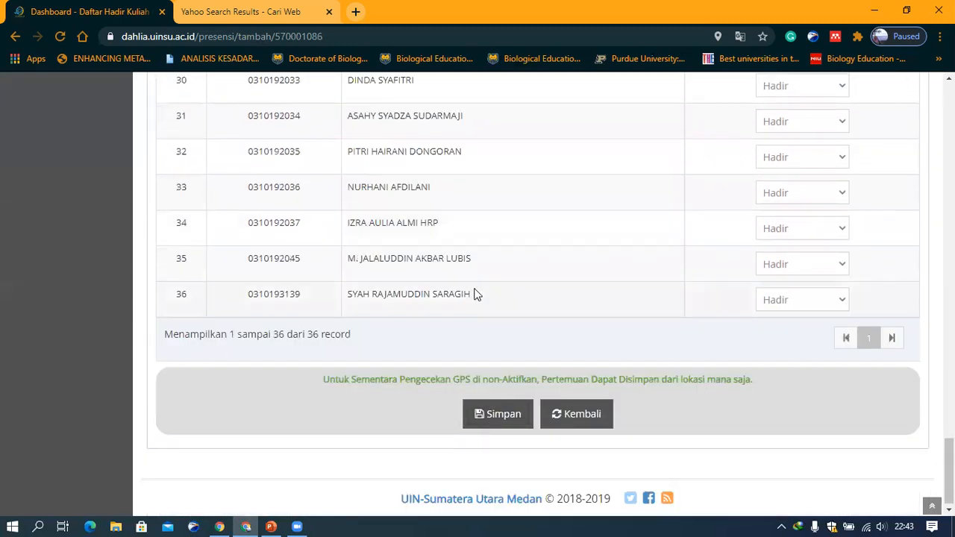
scroll(476, 294, up, 11)
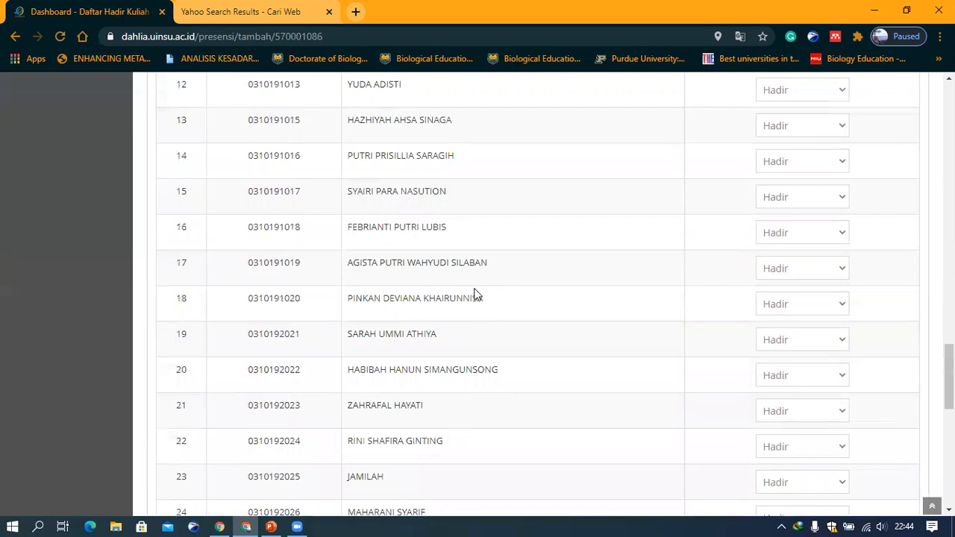
scroll(476, 294, up, 5)
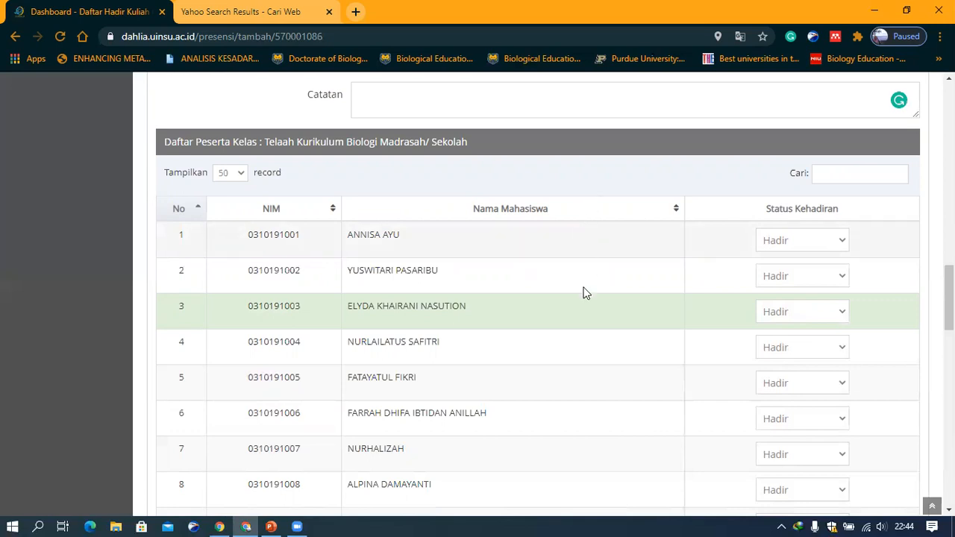
Check the attendance status options of other students down to the end of the list
scroll(582, 324, down, 2)
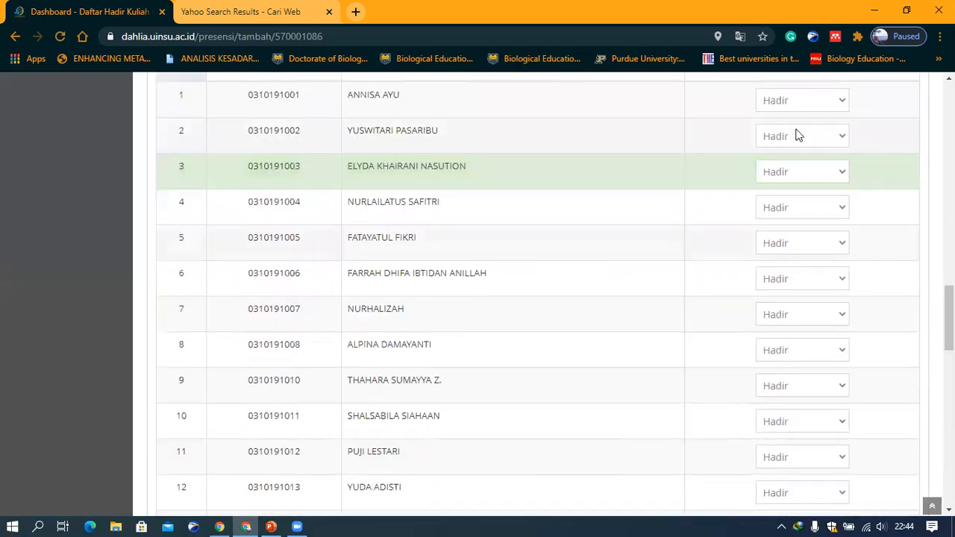
scroll(797, 203, up, 1)
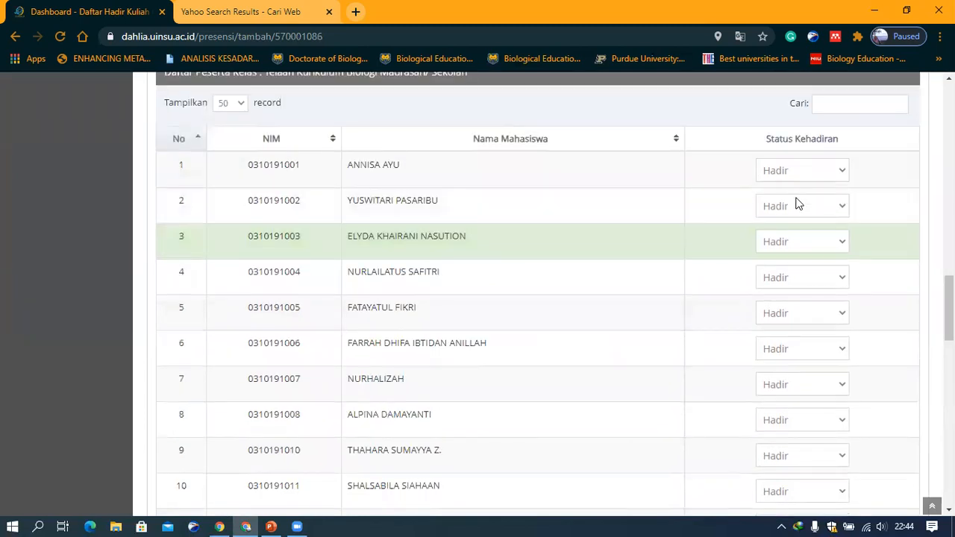
click(811, 170)
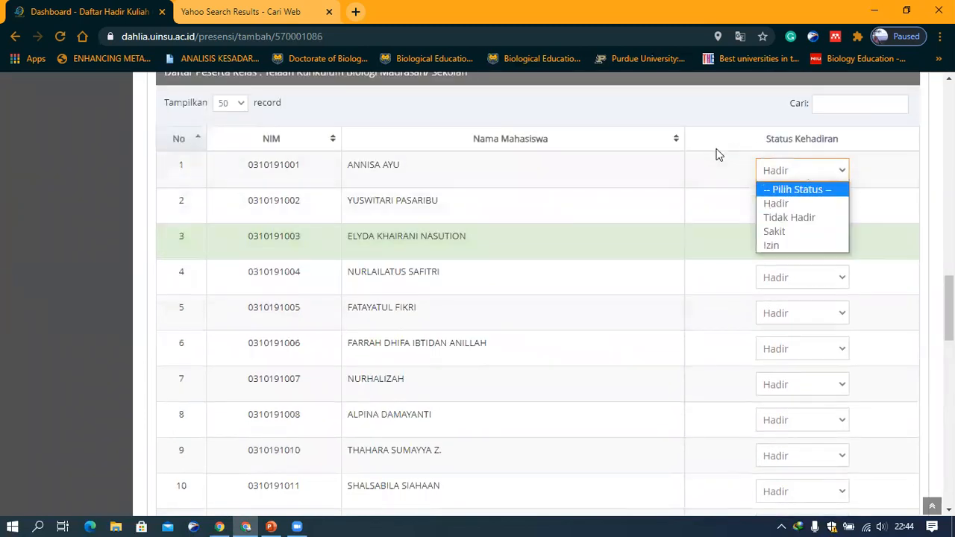
click(799, 170)
scroll(751, 443, down, 5)
scroll(565, 460, down, 10)
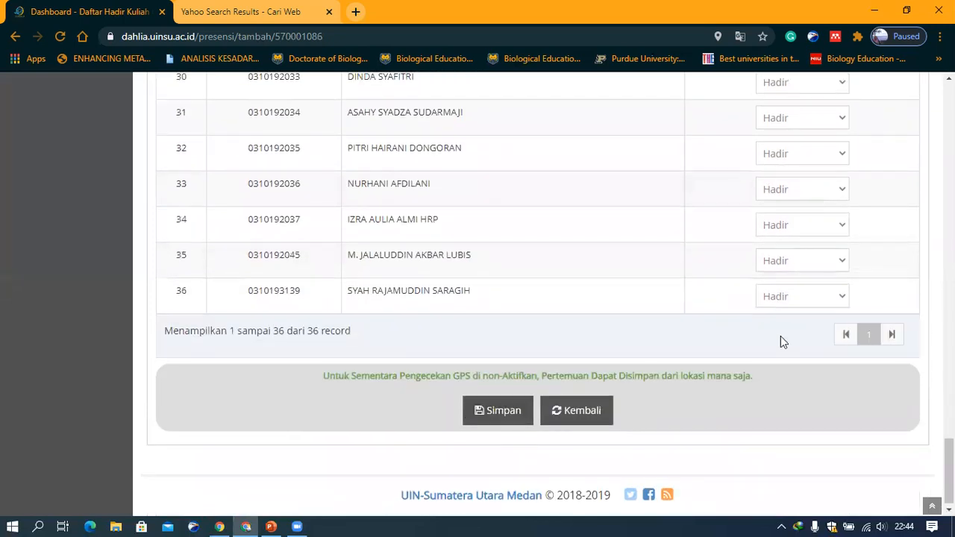
scroll(781, 335, up, 12)
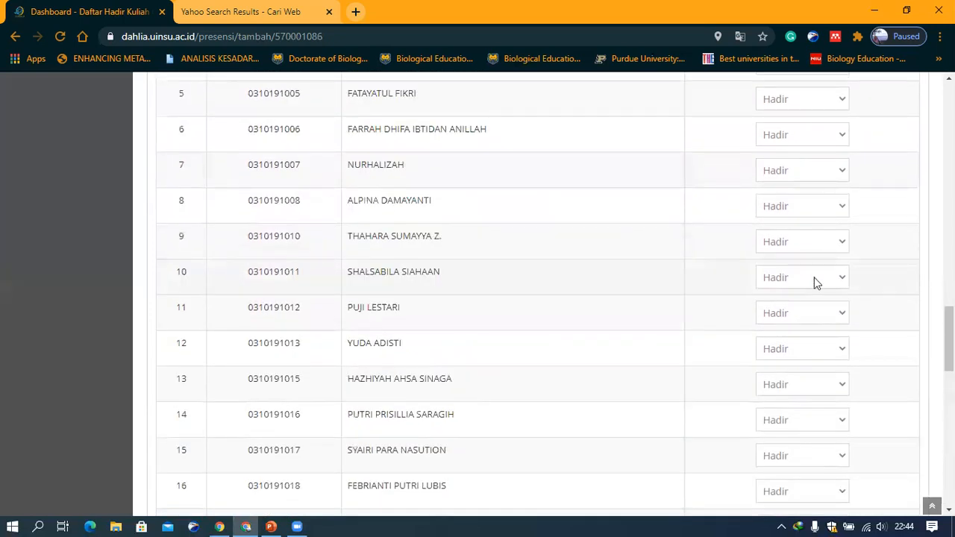
click(817, 243)
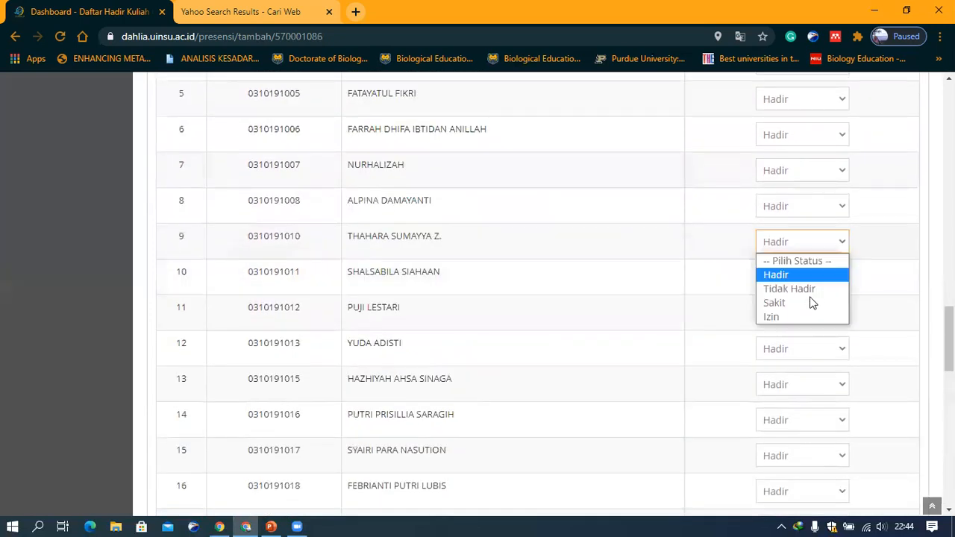
click(664, 316)
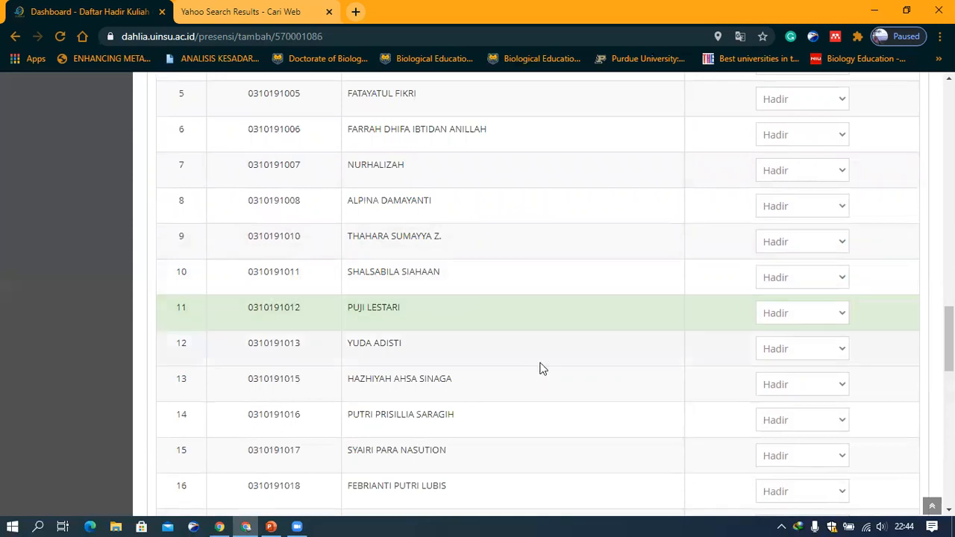
scroll(542, 369, down, 4)
scroll(543, 369, down, 9)
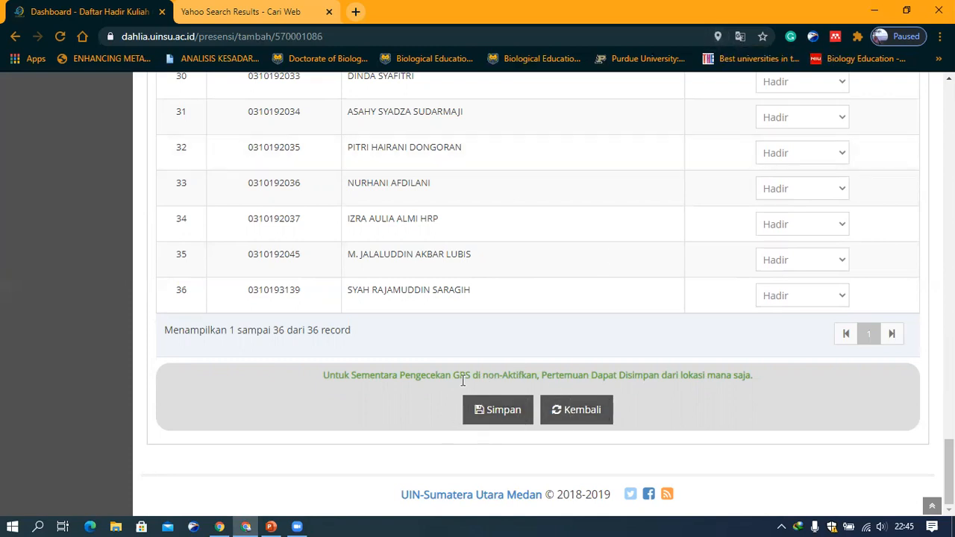
Switch the site's location permission to always block and reload the page
click(717, 36)
click(568, 132)
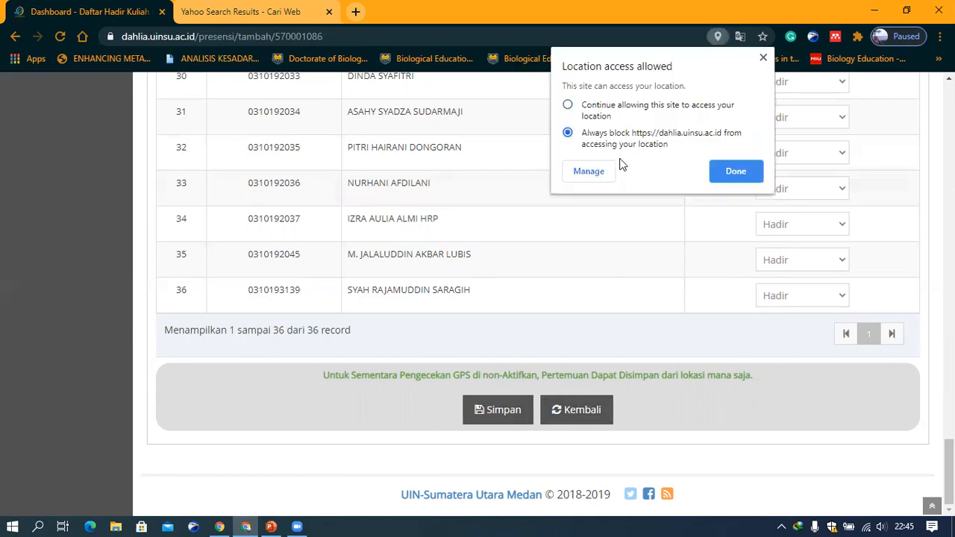
click(731, 173)
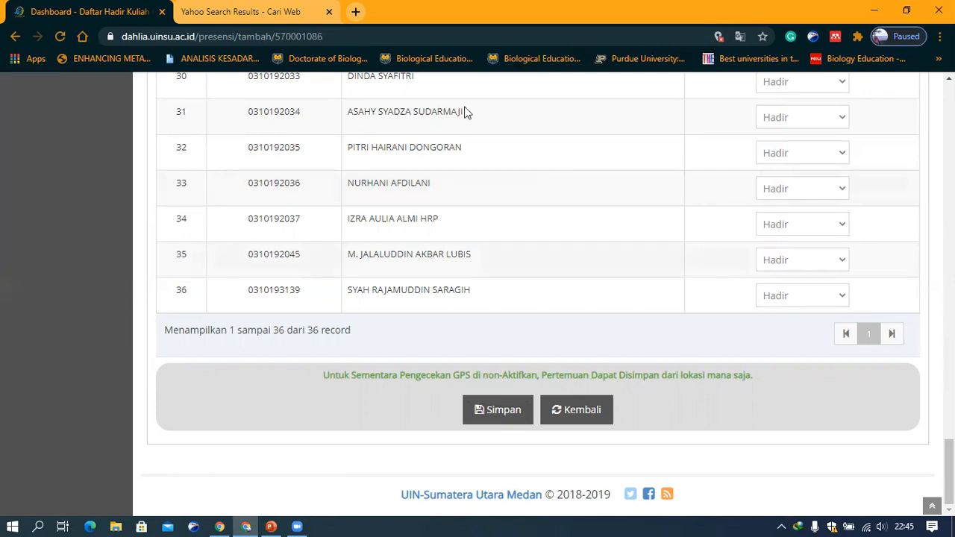
click(61, 37)
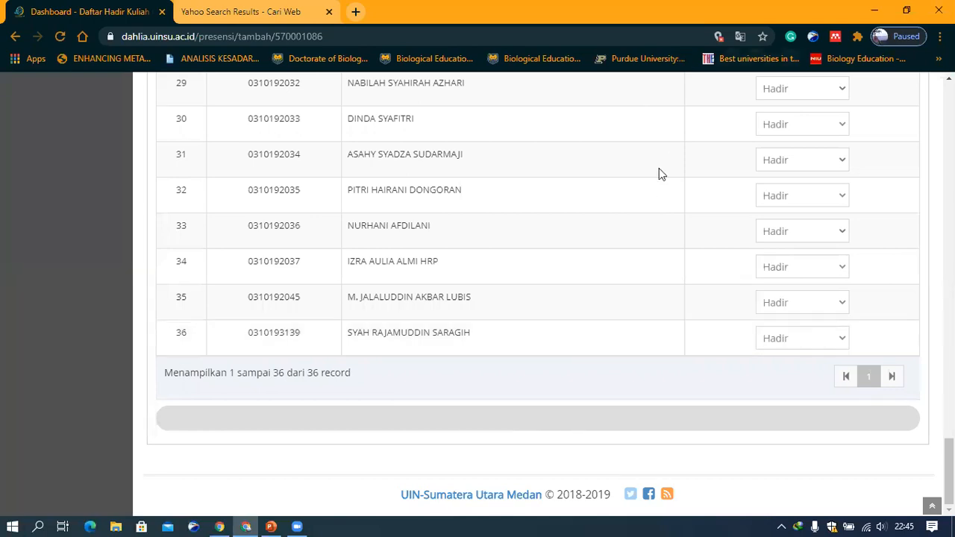
Set the site's location permission to always allow and reload the attendance form
click(718, 37)
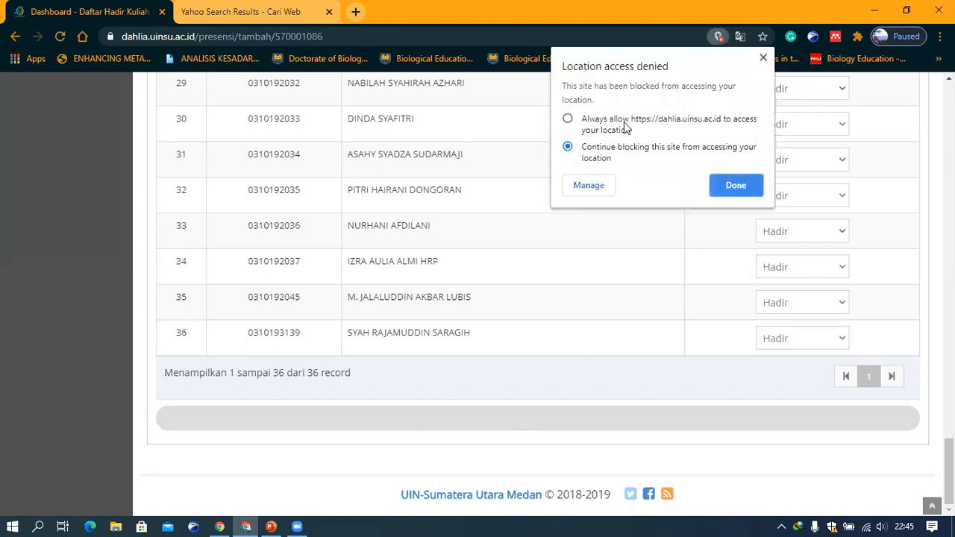
click(625, 126)
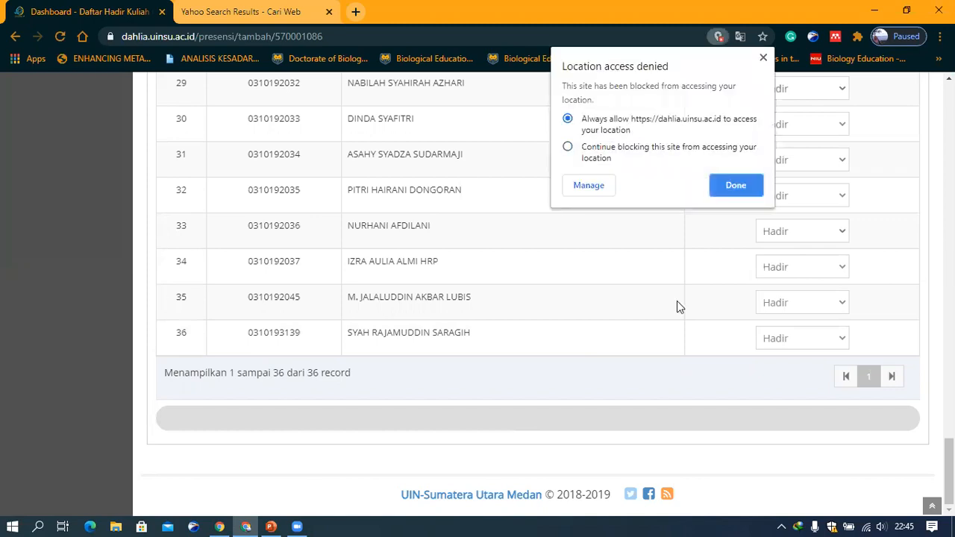
click(736, 190)
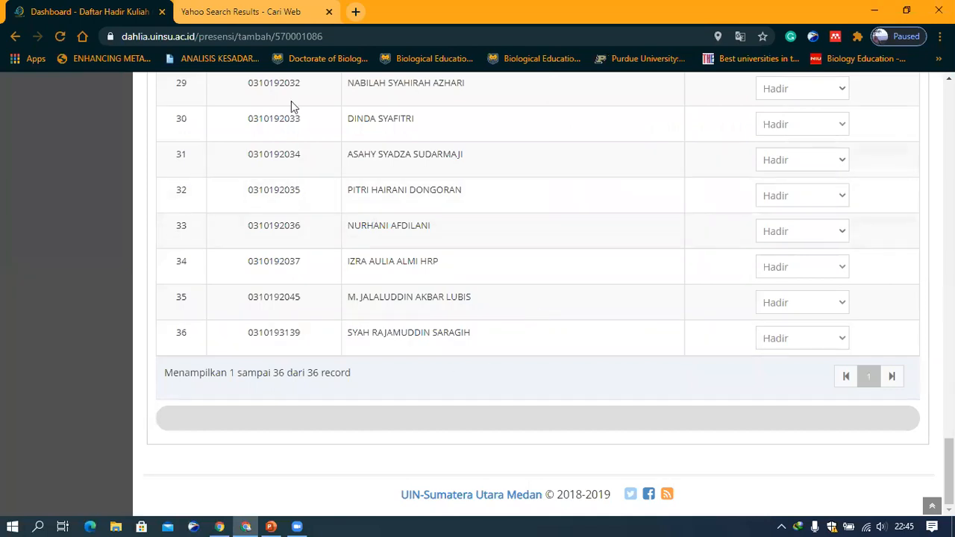
click(60, 36)
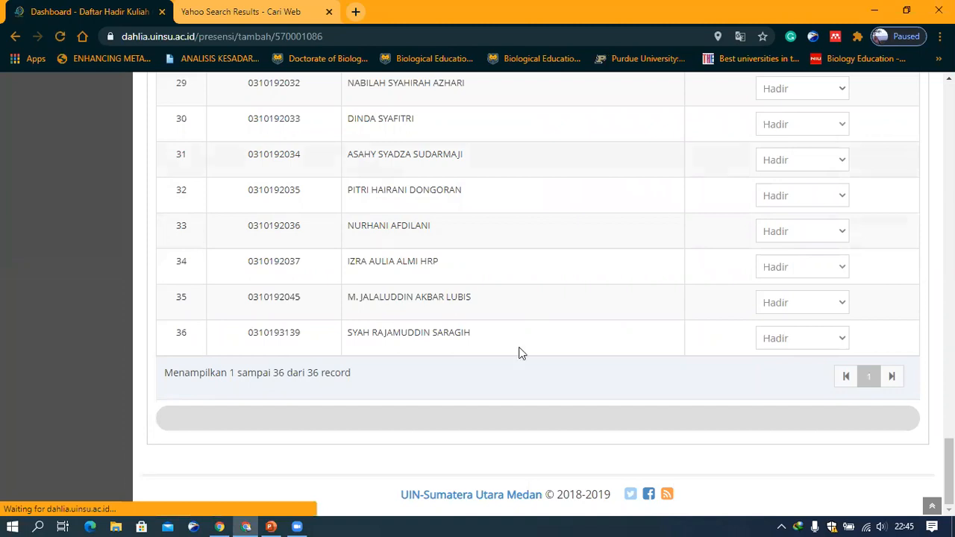
scroll(507, 426, down, 1)
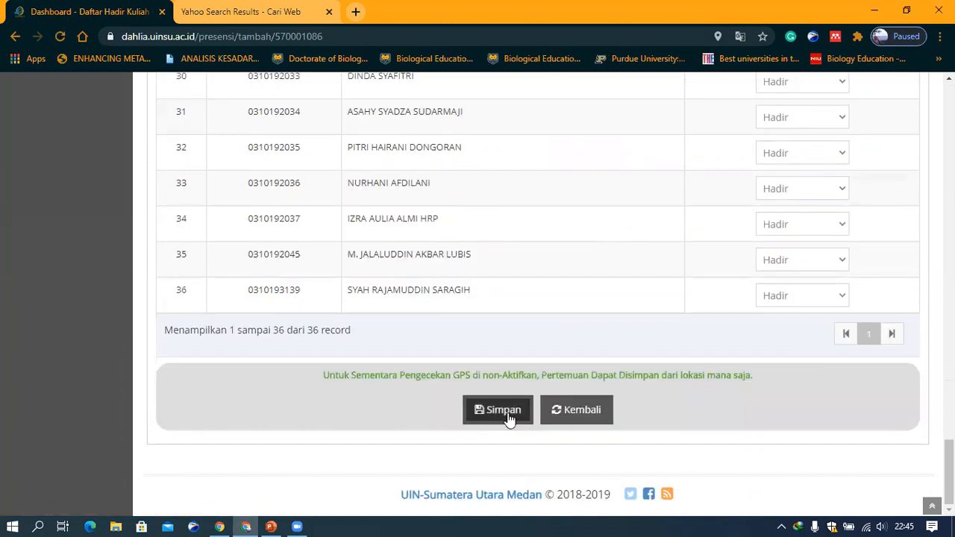
Set the lecture method of the meeting to e-Learning (30%)
scroll(654, 253, up, 9)
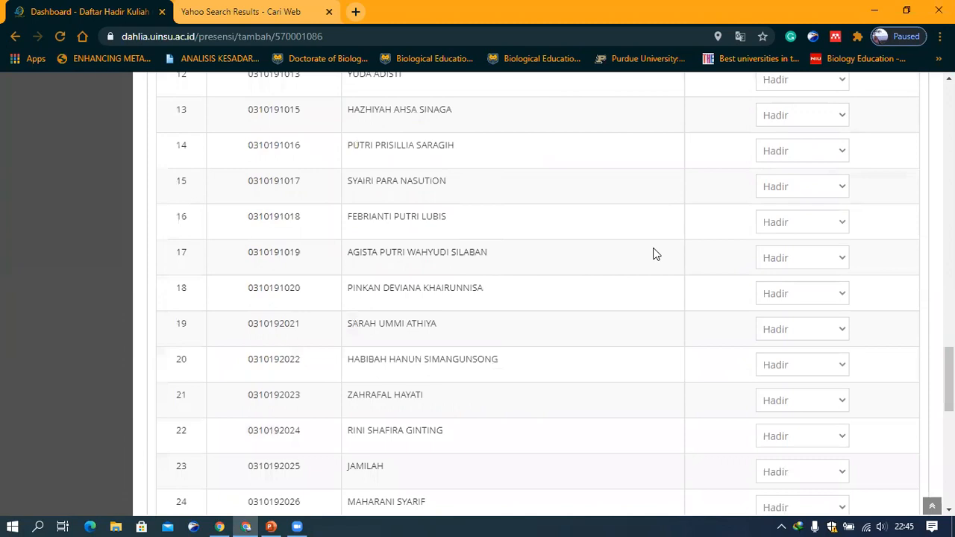
scroll(654, 254, up, 12)
scroll(523, 306, up, 2)
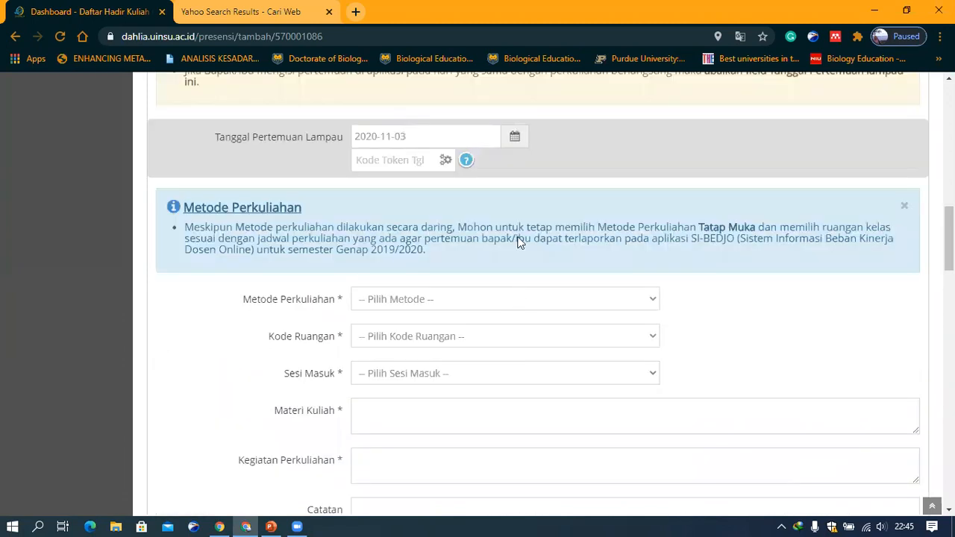
scroll(518, 241, down, 3)
scroll(514, 231, up, 2)
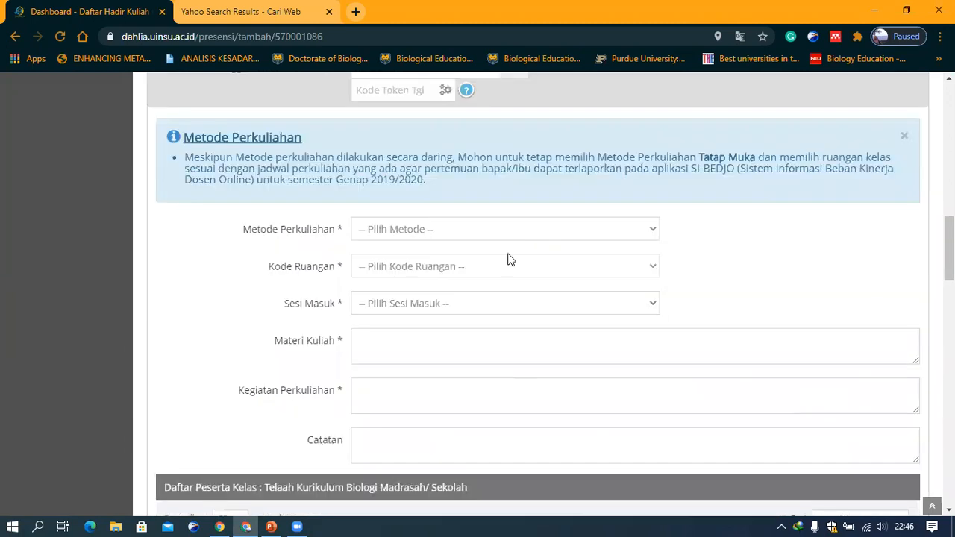
click(504, 229)
click(497, 277)
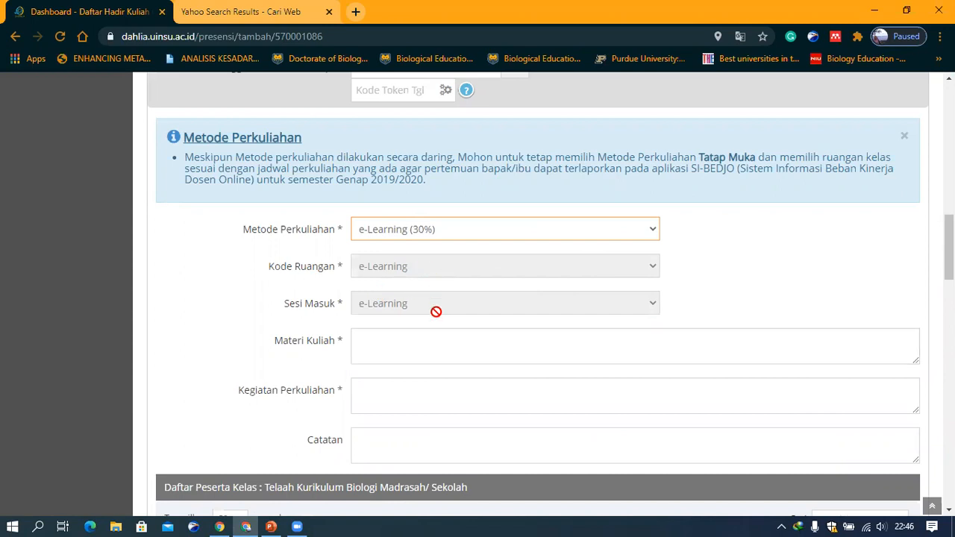
Enter "Kontrak perkuliahan" as the lecture material
click(391, 338)
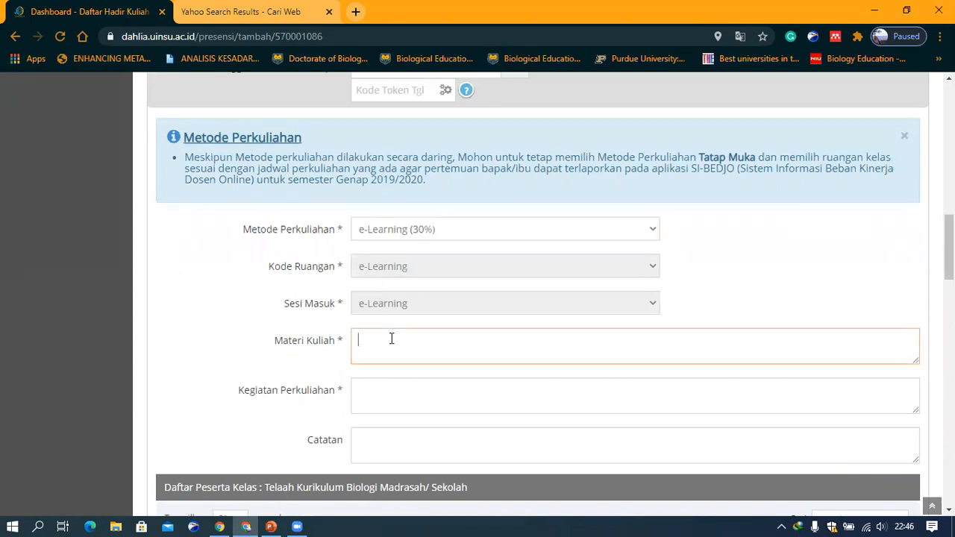
text(Kontr)
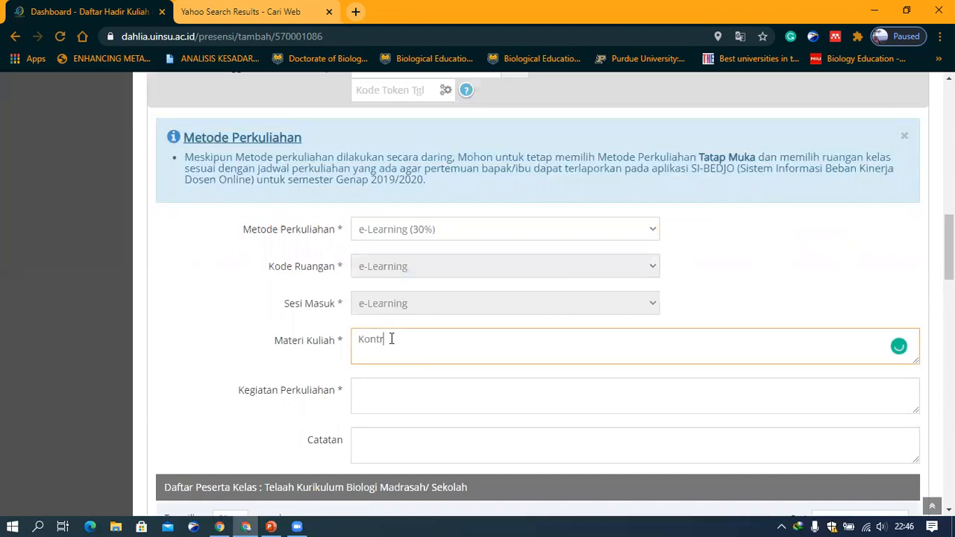
text(ak perkuliahan)
Enter "Mengupload materi, file kontrak kuliah, pembagian kelompok dll" as the lecture activity
click(397, 400)
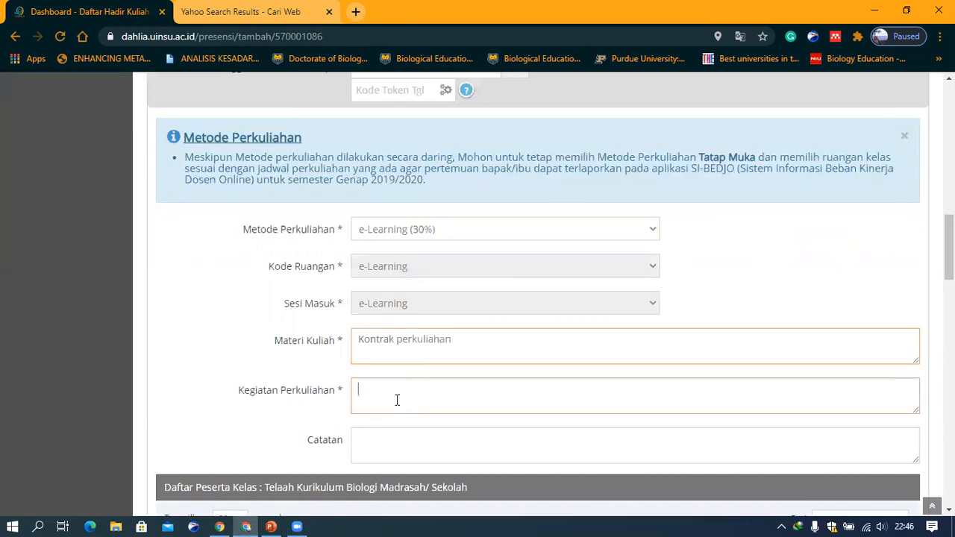
text(gup)
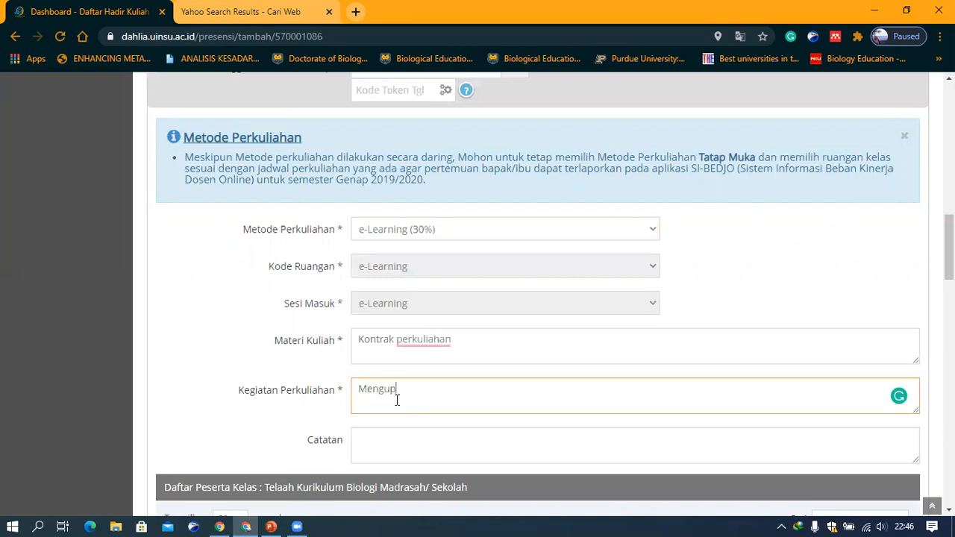
text(load materi, file kontrak kuliah, pembagian kelompok dll)
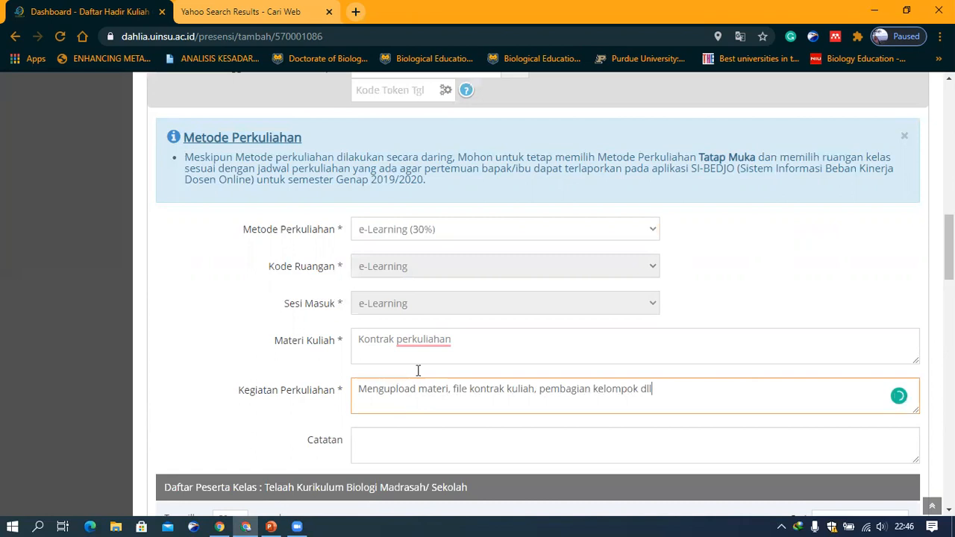
Save the attendance form for the meeting
scroll(638, 294, down, 9)
scroll(638, 297, up, 3)
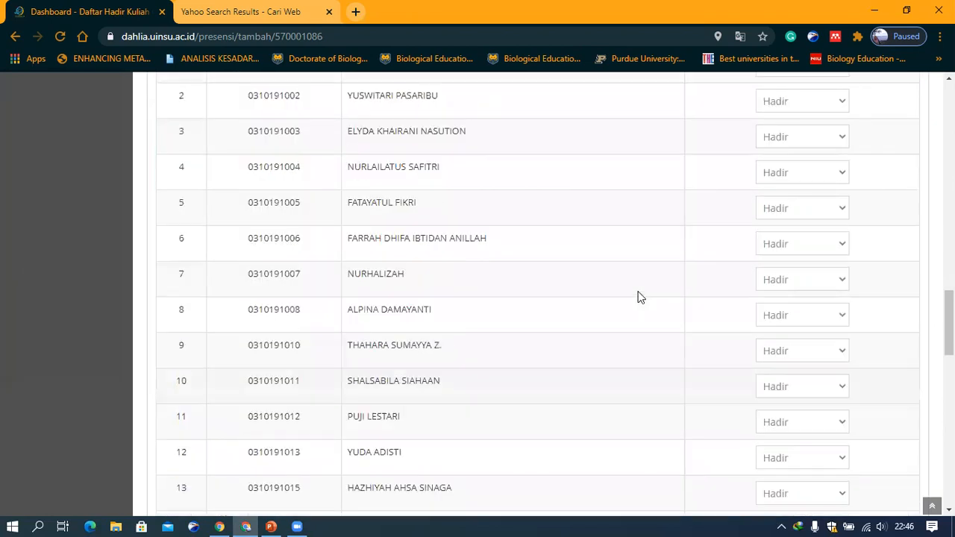
scroll(638, 297, down, 2)
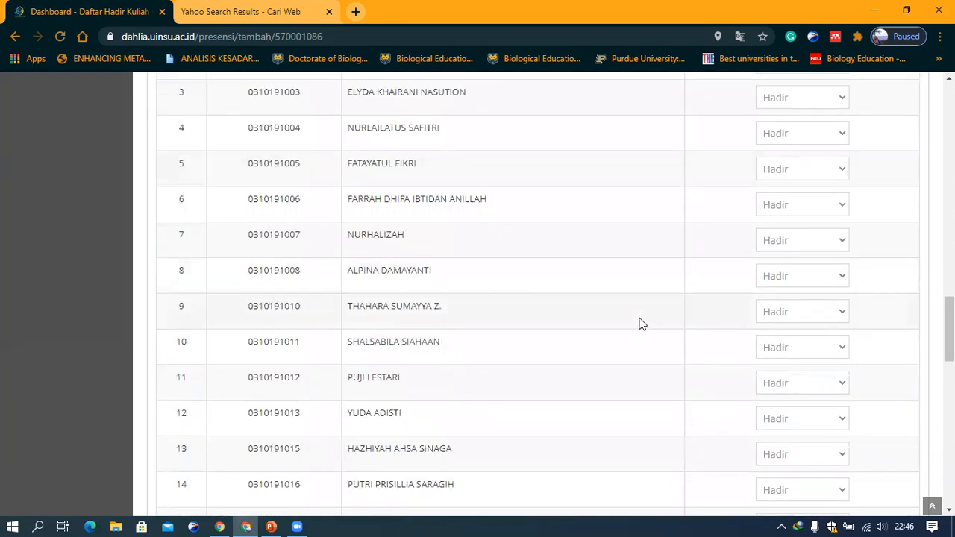
scroll(640, 323, down, 13)
click(485, 411)
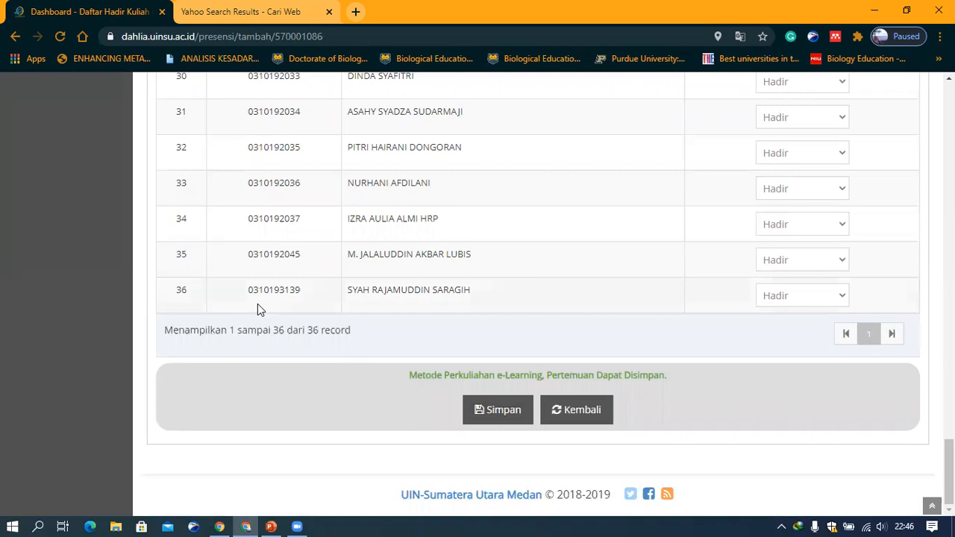
Return to the dashboard and open the attendance list of class 01031006-1 for editing
scroll(361, 225, up, 1)
scroll(360, 225, up, 20)
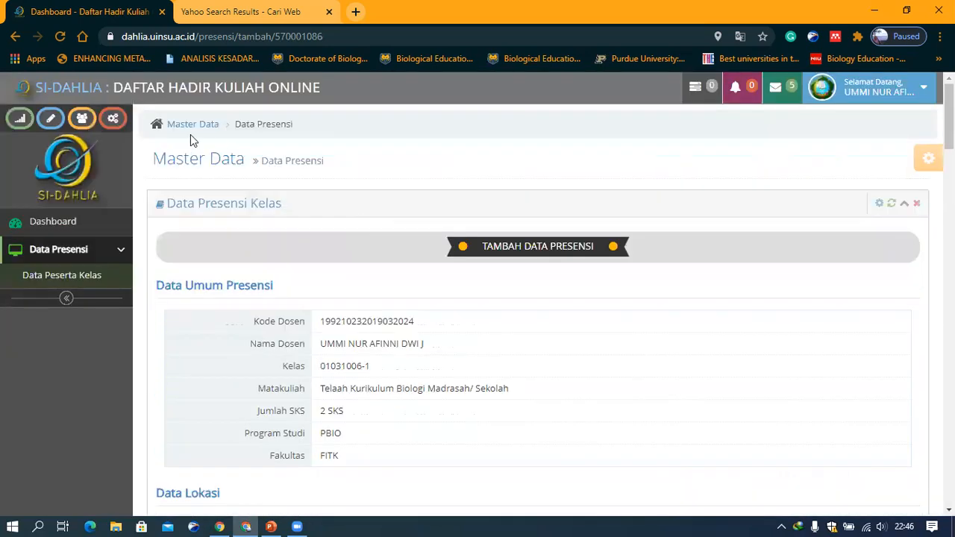
click(95, 228)
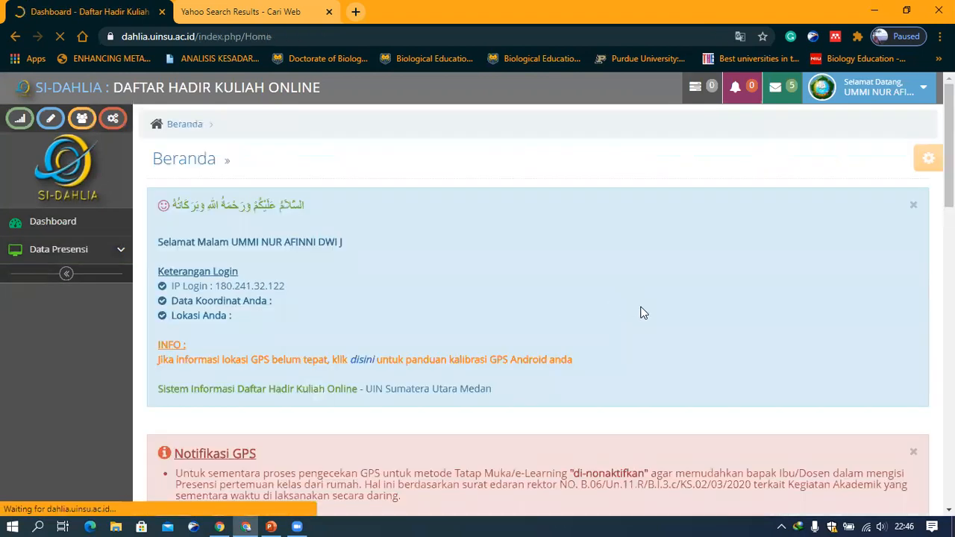
scroll(872, 363, down, 10)
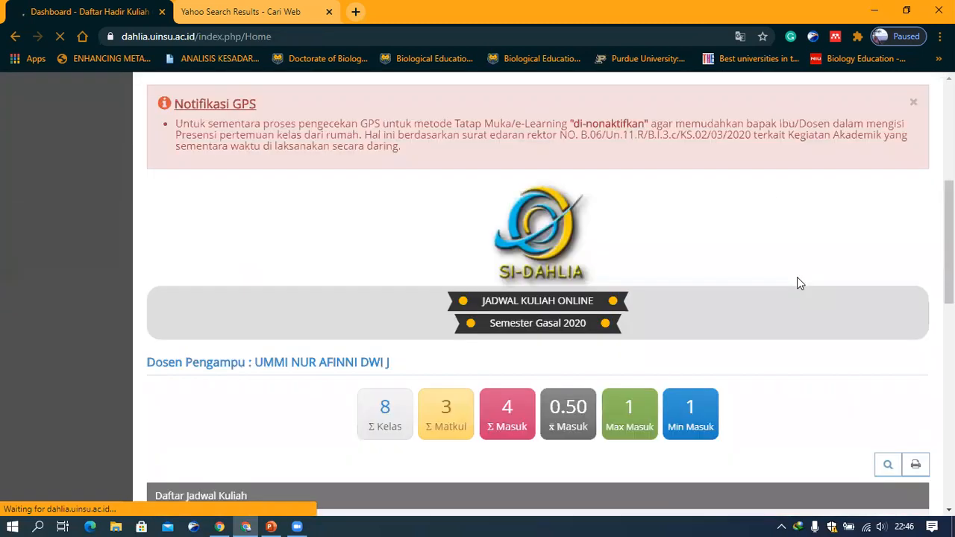
scroll(790, 213, up, 1)
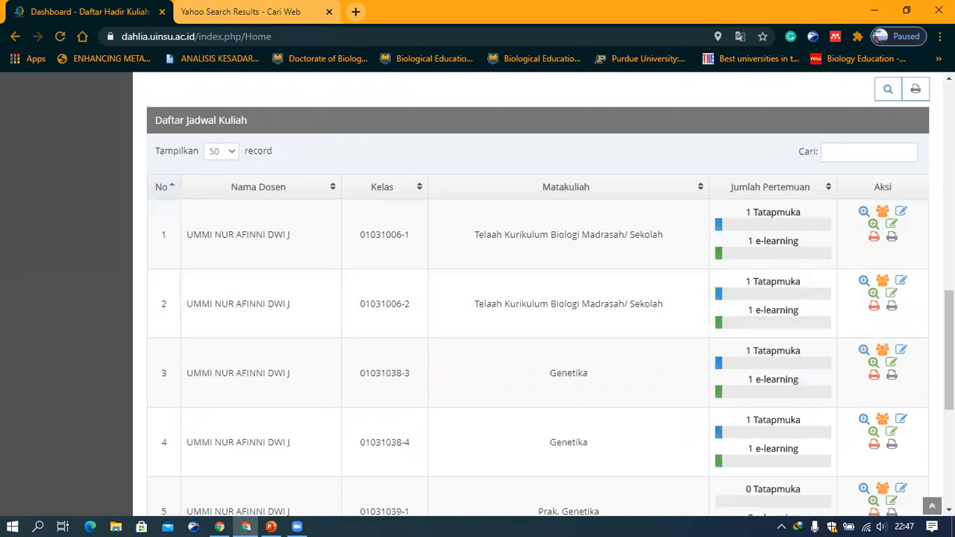
click(902, 213)
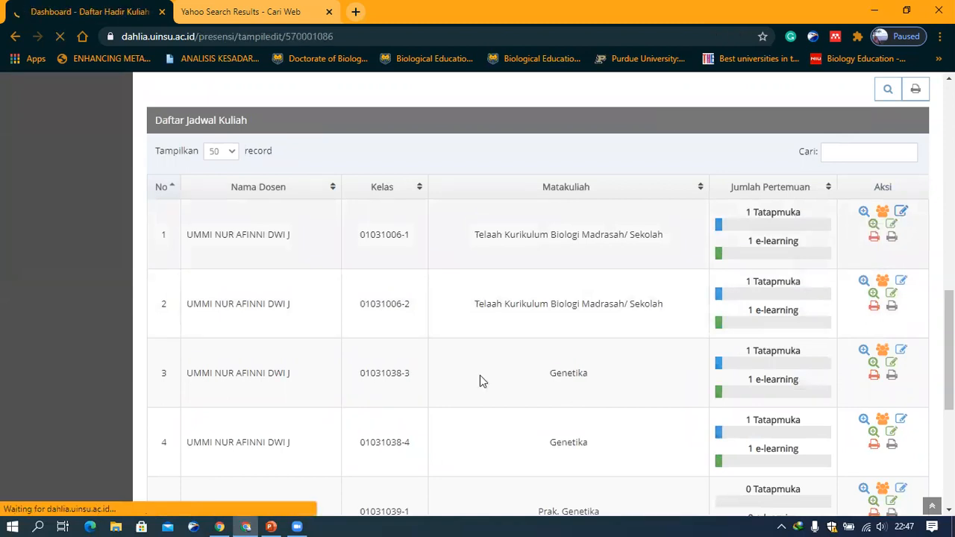
Open the Pertemuan-1 attendance record for editing and review its form
scroll(298, 350, down, 2)
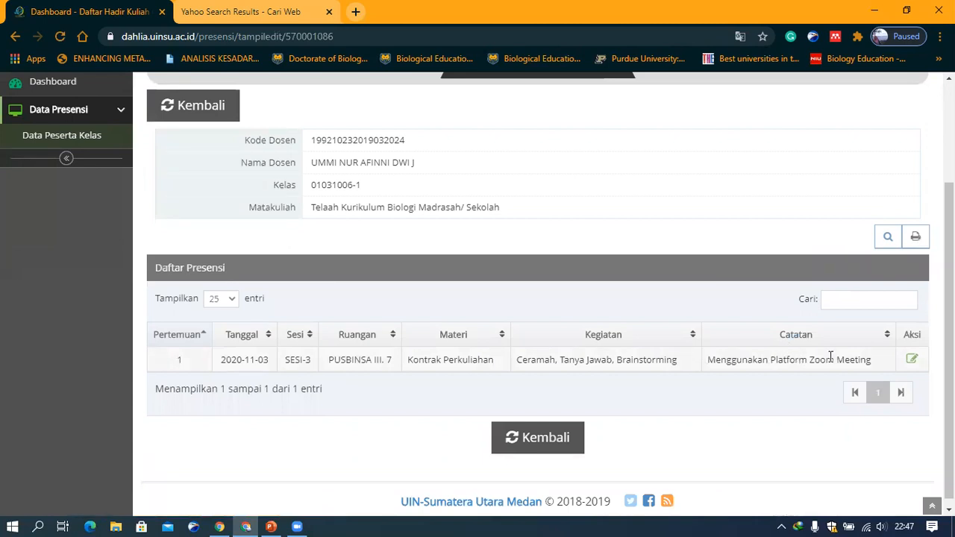
click(913, 359)
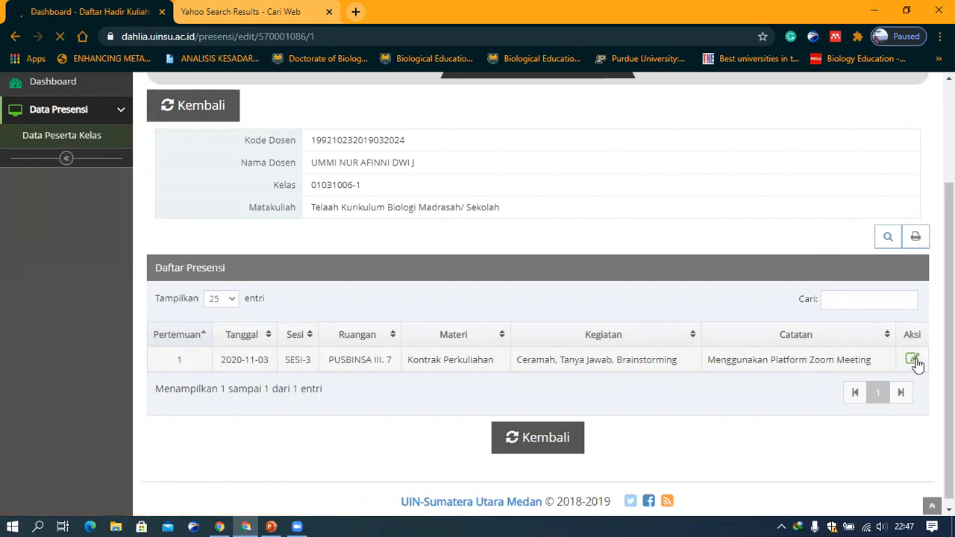
scroll(692, 361, down, 3)
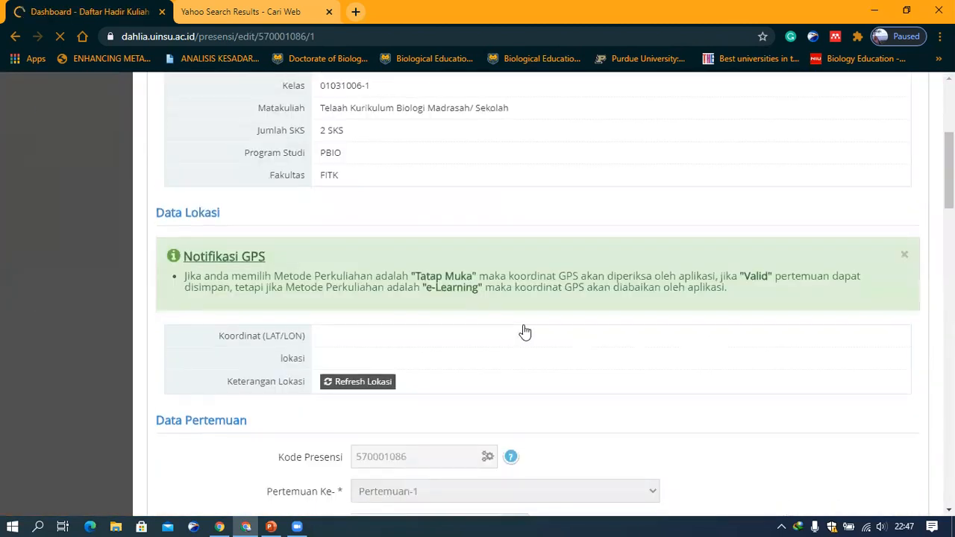
scroll(524, 332, down, 20)
scroll(526, 336, up, 6)
scroll(525, 336, up, 20)
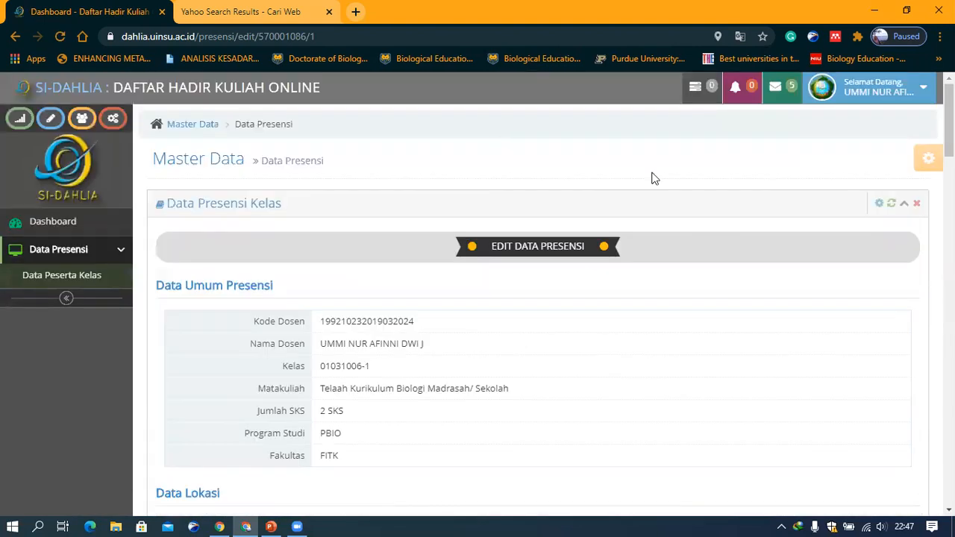
scroll(727, 403, down, 20)
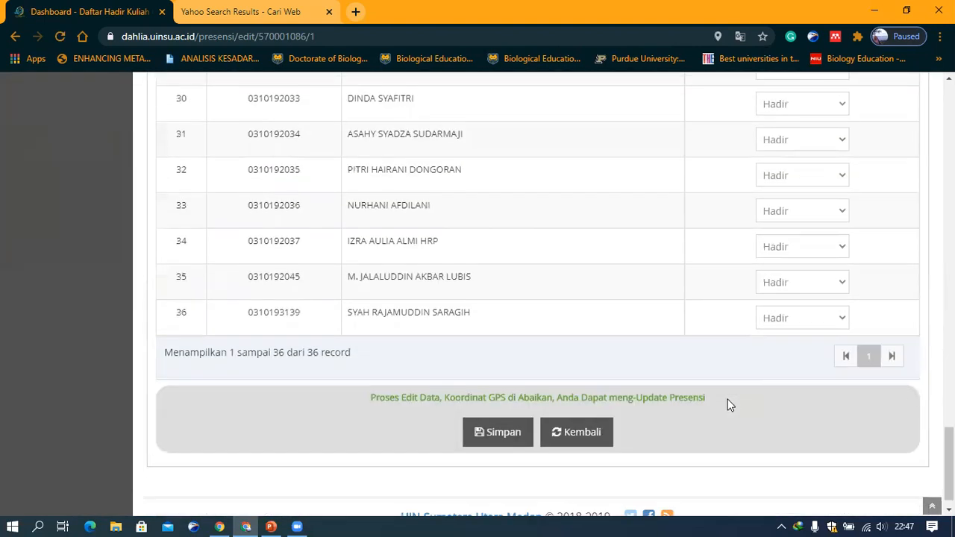
scroll(730, 403, up, 20)
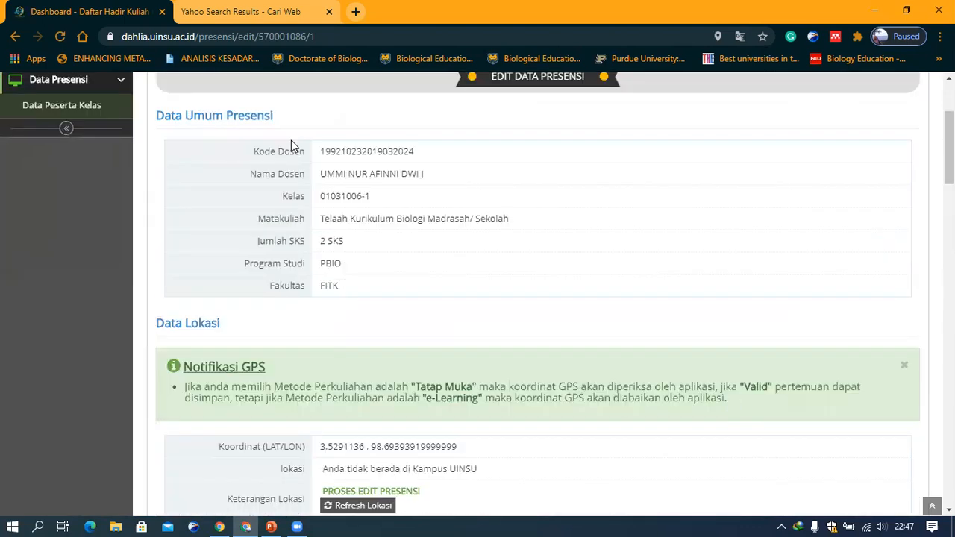
scroll(201, 131, up, 3)
Return to the dashboard and open the attendance recap of class 01031006-1
click(200, 125)
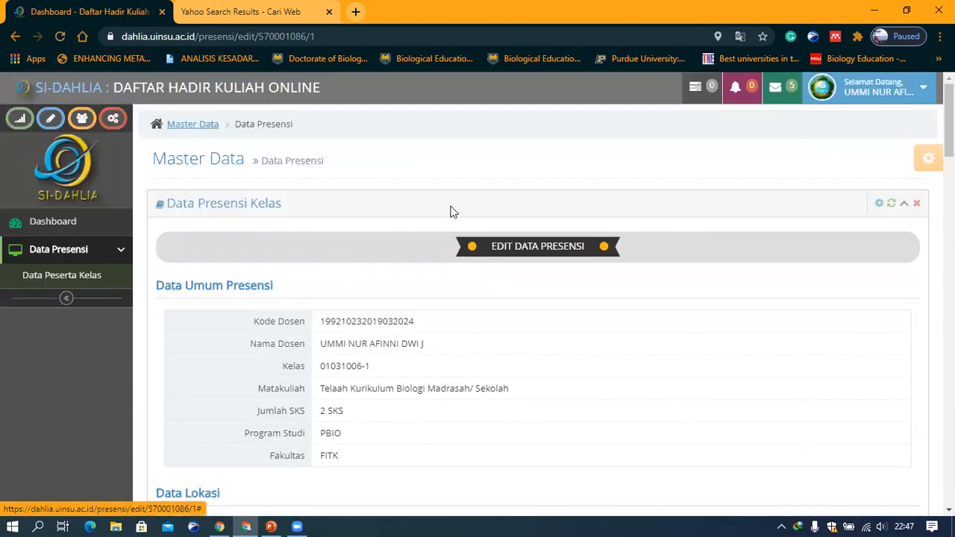
click(53, 222)
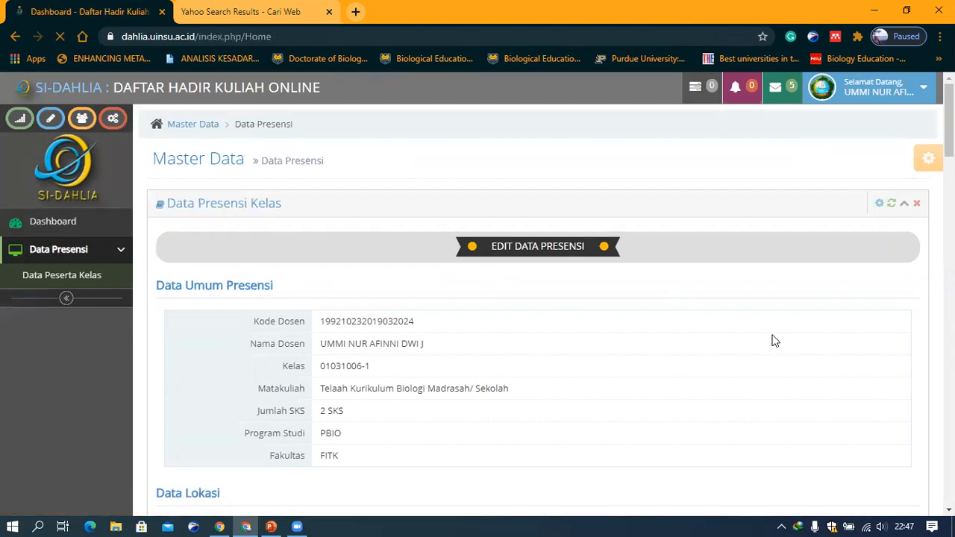
scroll(777, 343, down, 3)
scroll(866, 371, down, 5)
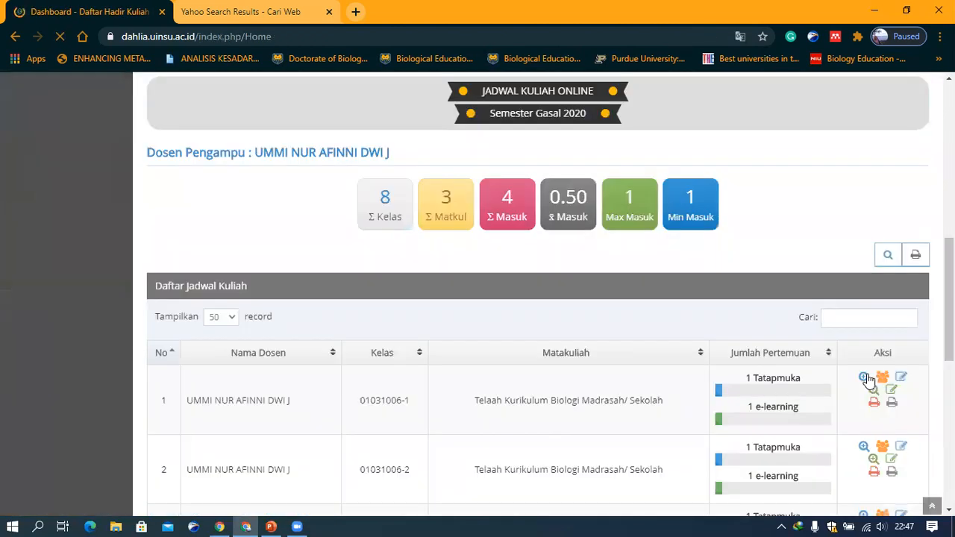
scroll(880, 172, down, 3)
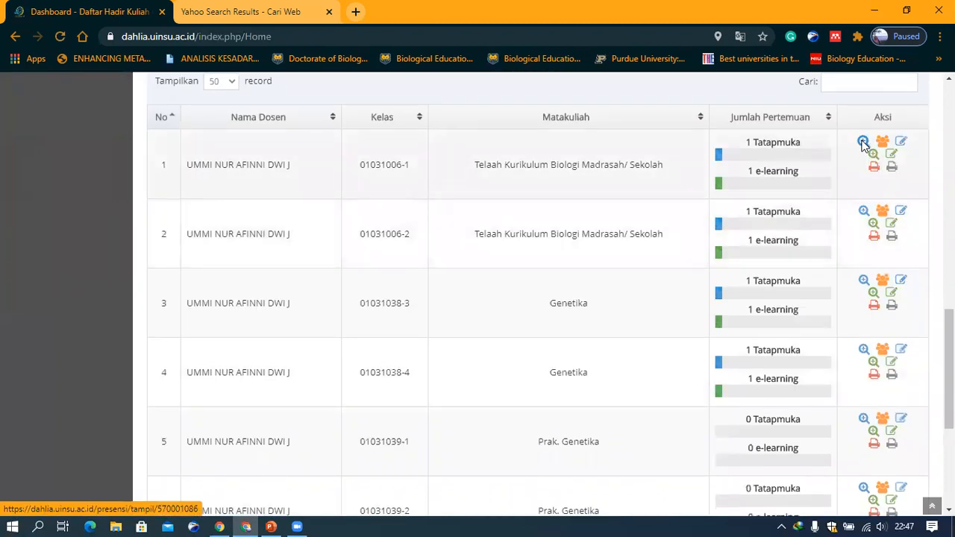
click(864, 143)
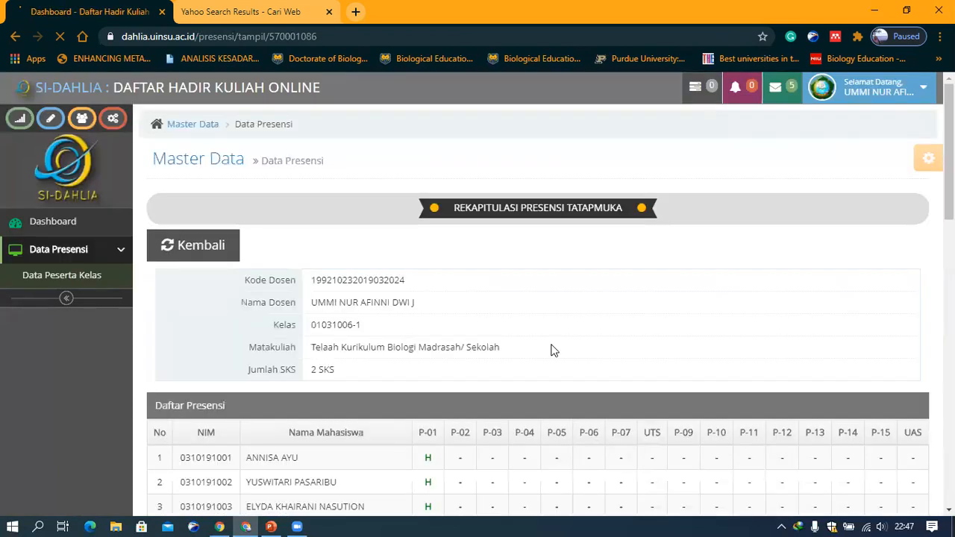
Review the attendance recap for all students, then return to the dashboard's schedule list
scroll(553, 351, down, 2)
scroll(553, 350, down, 3)
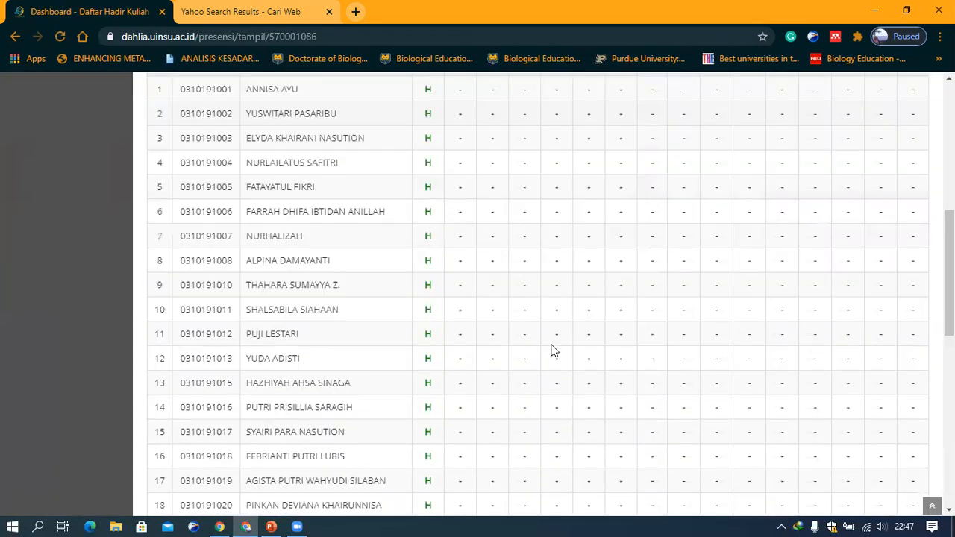
scroll(553, 351, down, 3)
scroll(553, 351, down, 4)
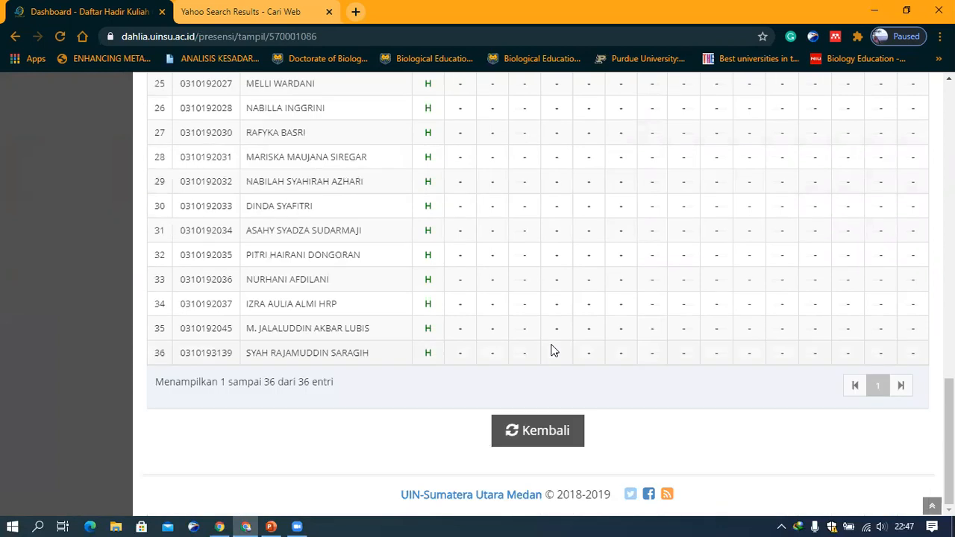
scroll(448, 299, up, 9)
scroll(437, 332, up, 1)
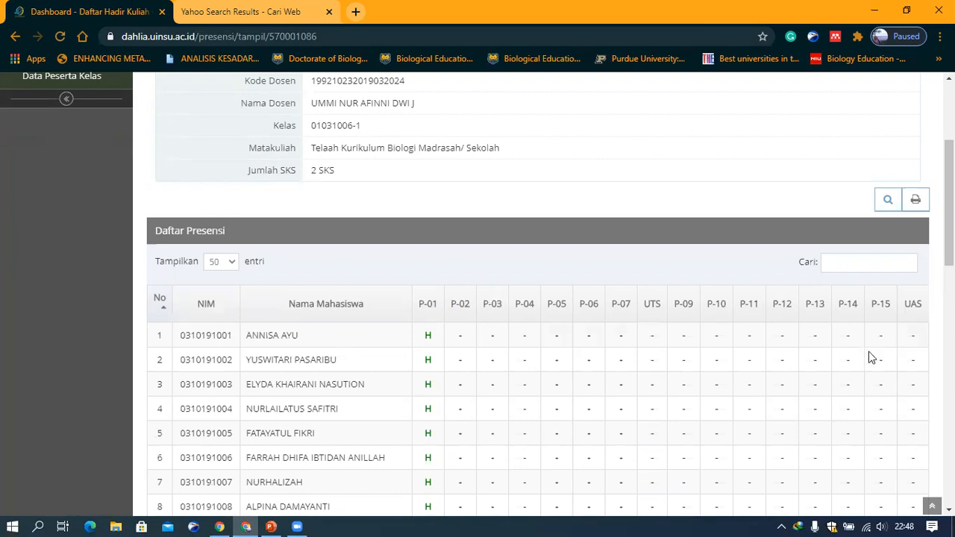
scroll(600, 427, down, 2)
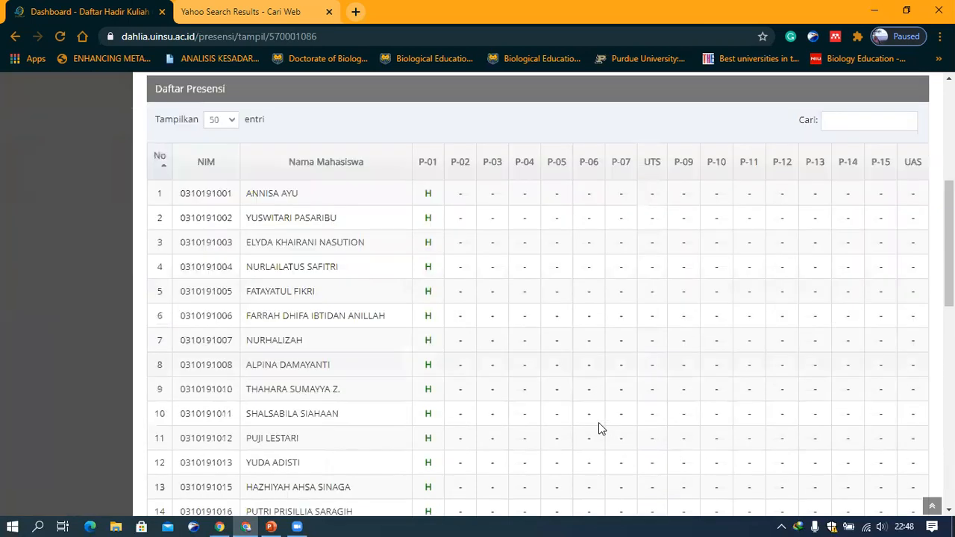
scroll(598, 422, down, 9)
scroll(597, 423, up, 14)
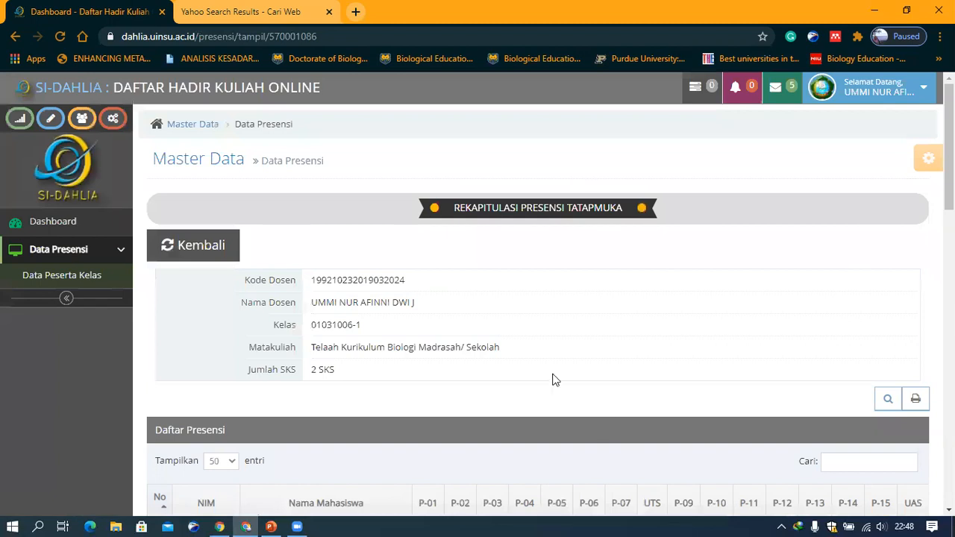
click(82, 222)
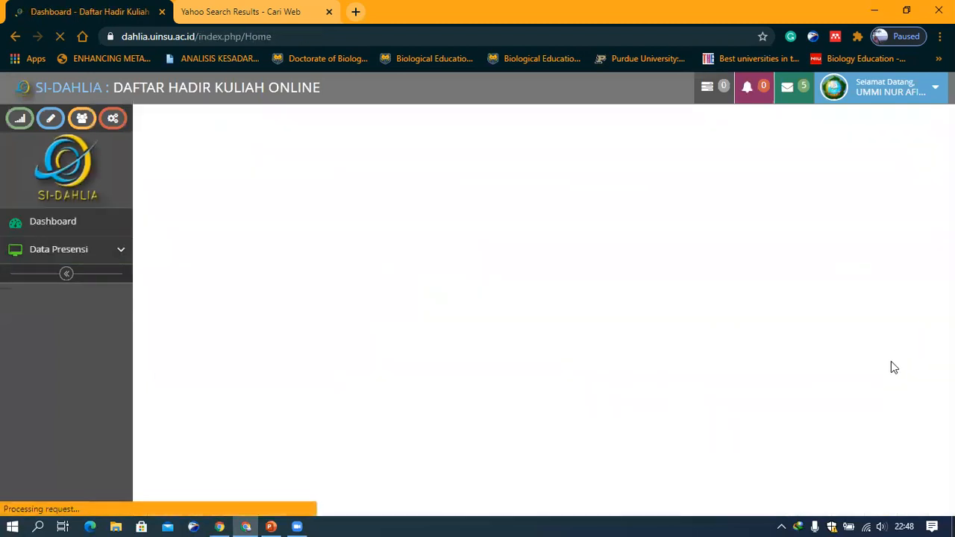
scroll(891, 361, down, 10)
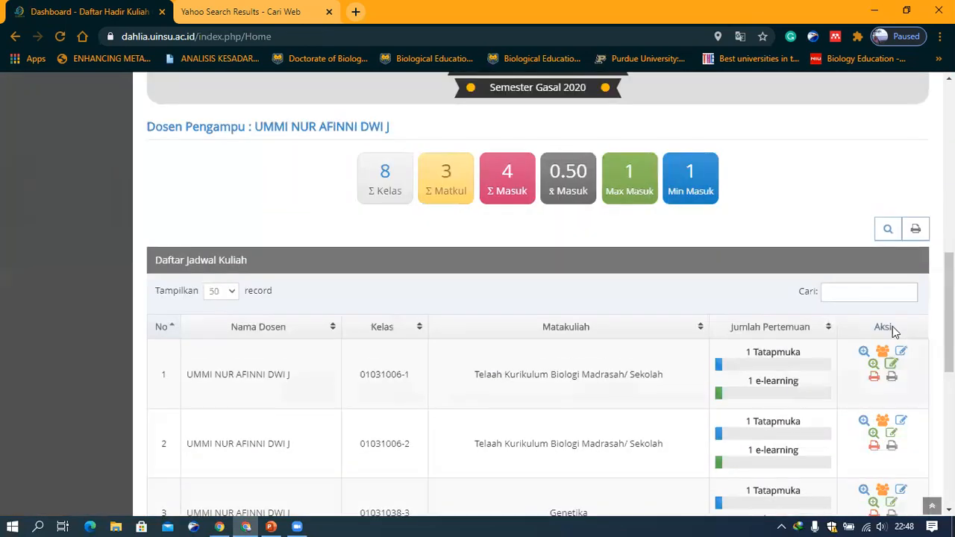
Open the e-learning attendance list of class 01031006-1 and open the Pertemuan-1 record for editing
click(892, 366)
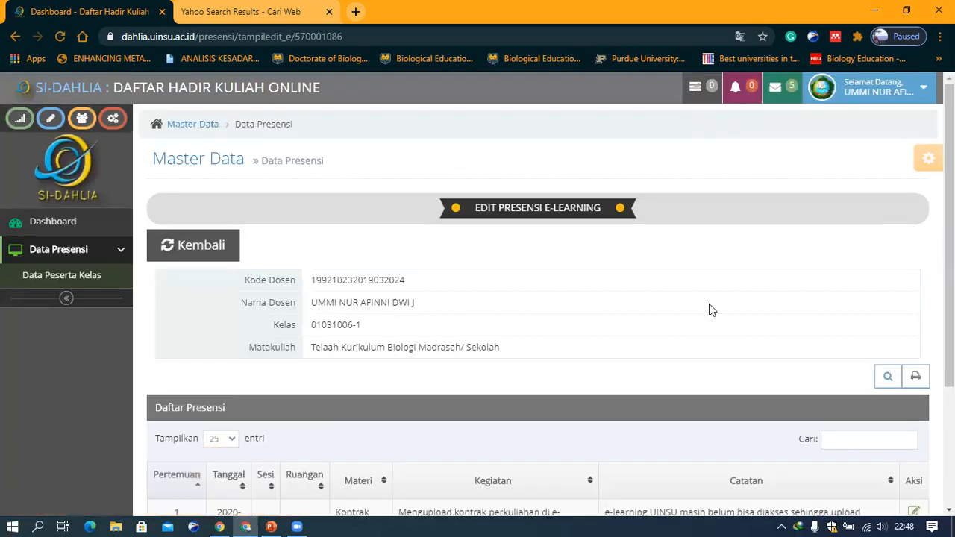
scroll(429, 340, down, 3)
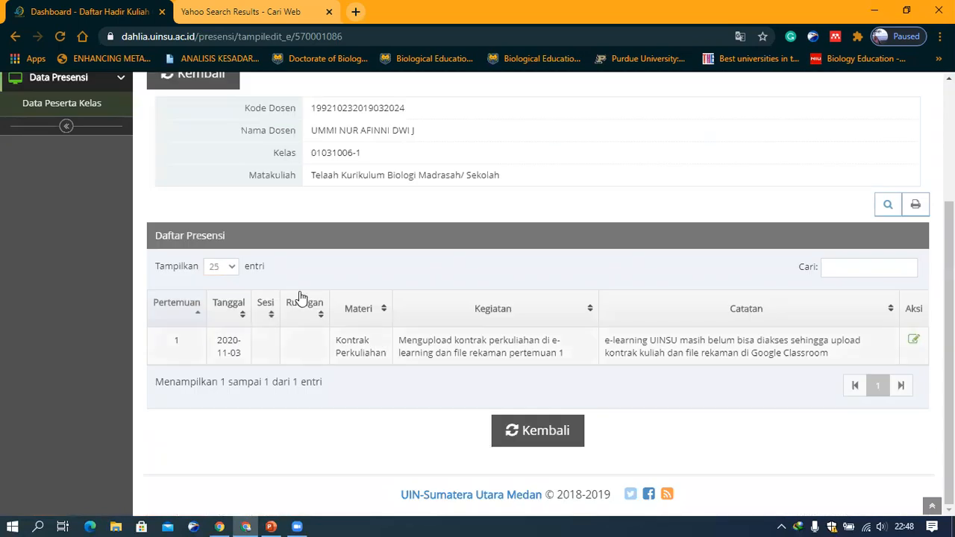
click(917, 340)
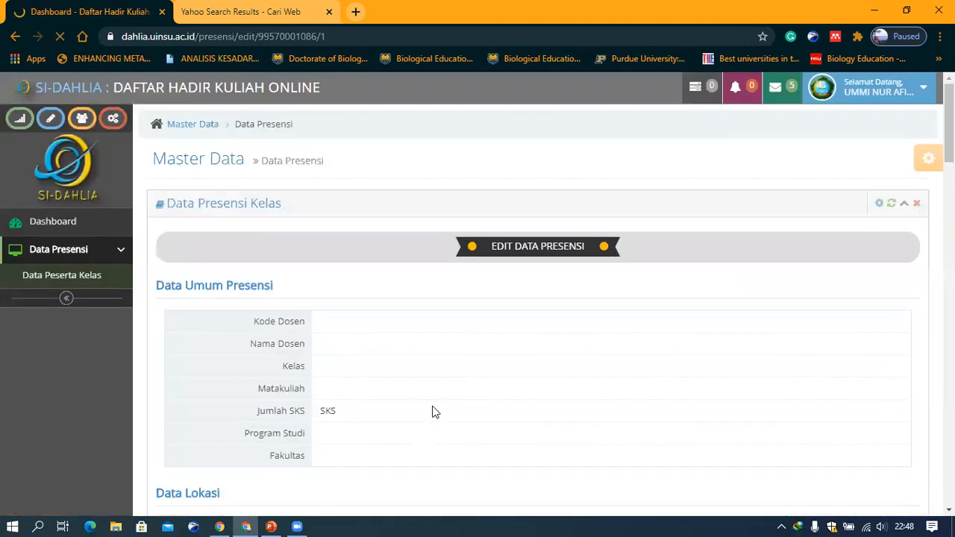
Set both the room code and the session of the Pertemuan-1 record to e-Learning and save the update
scroll(515, 326, down, 3)
scroll(514, 326, down, 5)
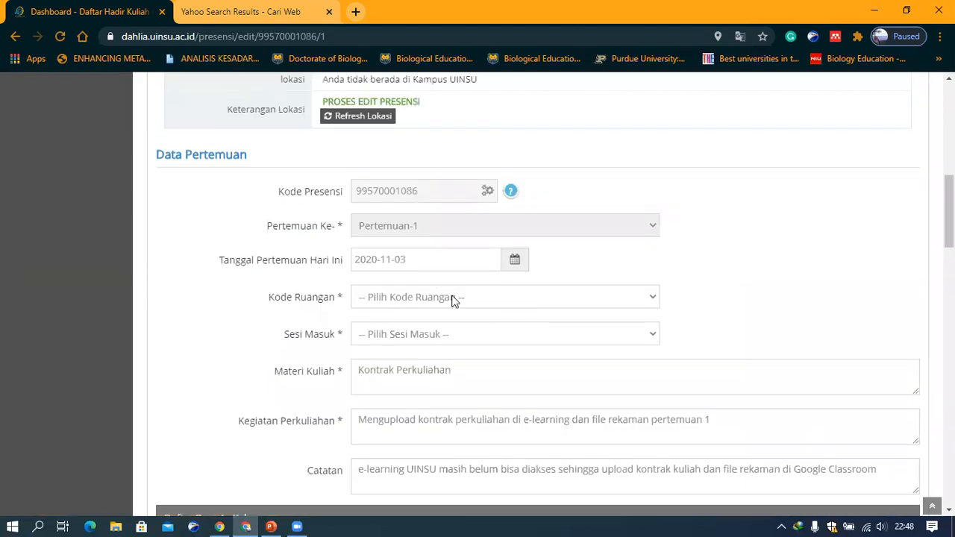
click(445, 300)
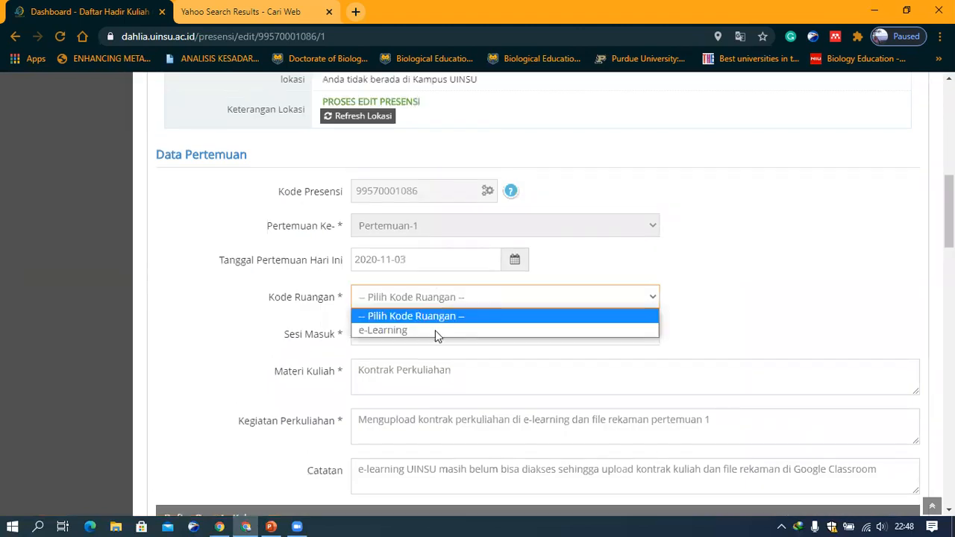
click(437, 330)
click(437, 334)
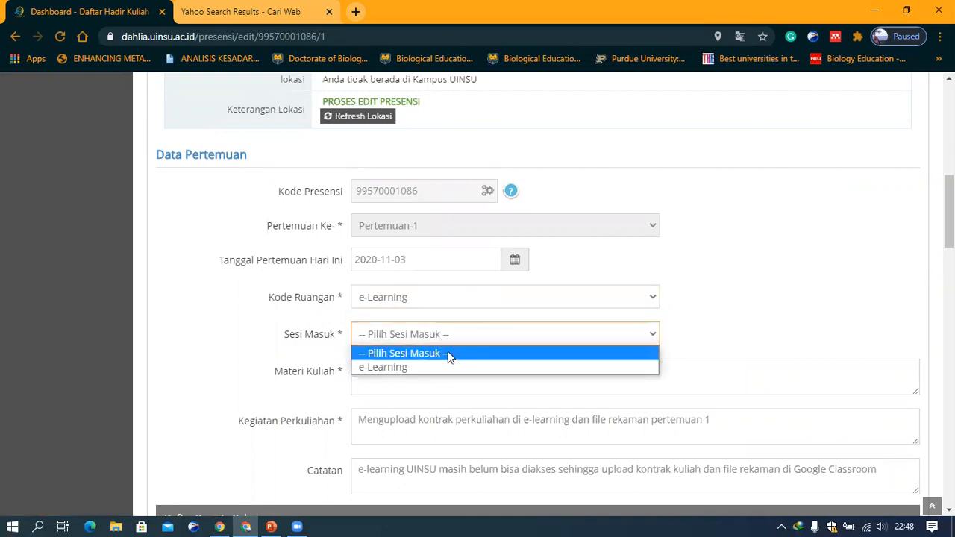
click(449, 364)
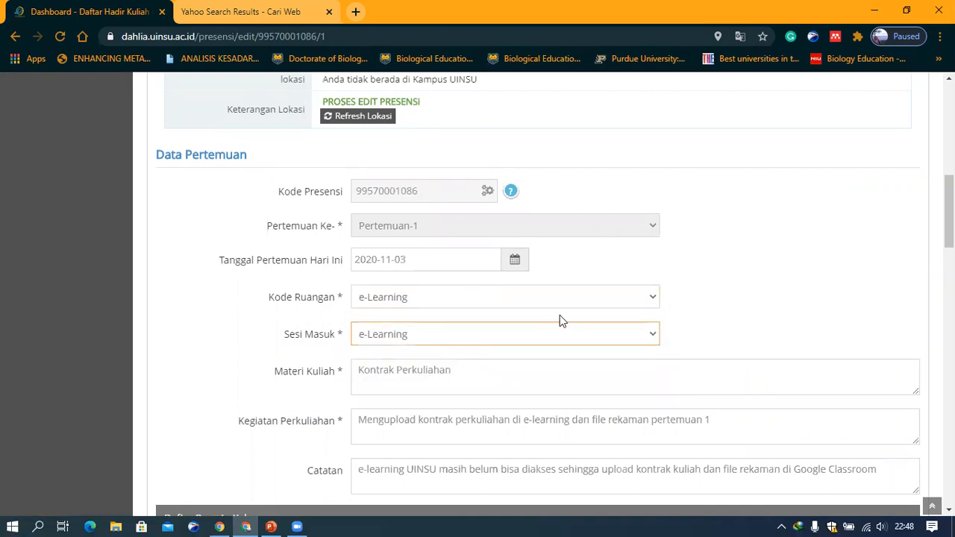
scroll(559, 317, down, 10)
scroll(559, 317, down, 12)
click(495, 411)
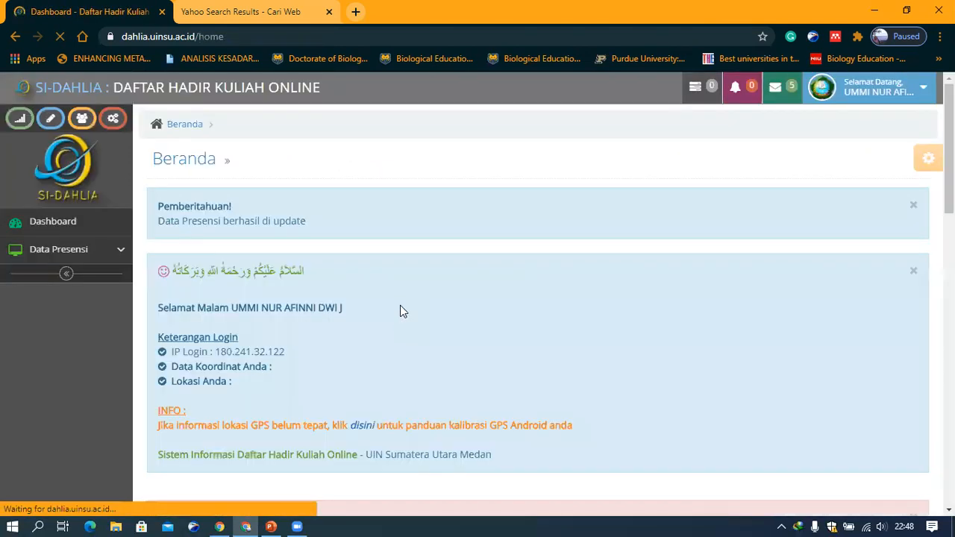
Check the updated Pertemuan-1 entry in the class's e-learning attendance list, then return to the dashboard
scroll(400, 305, down, 4)
scroll(166, 145, down, 4)
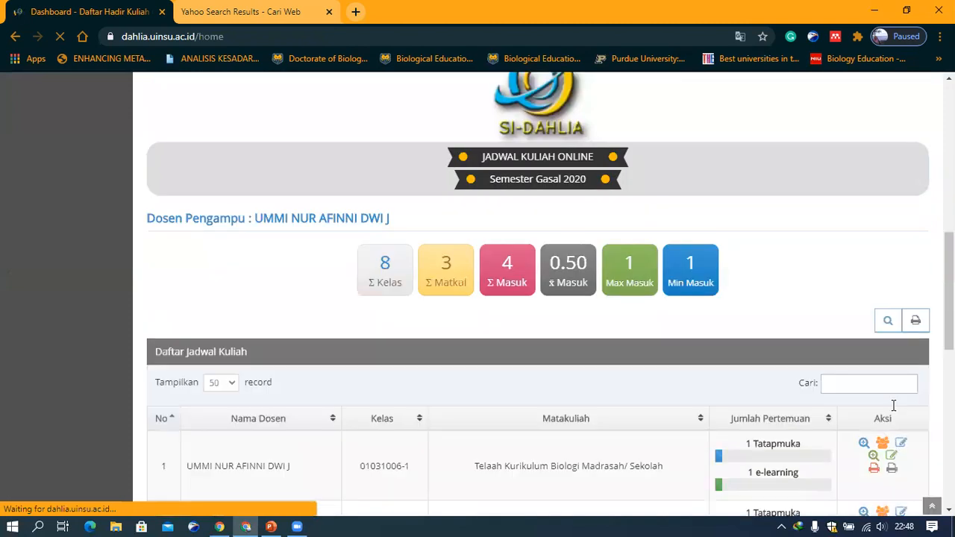
scroll(894, 343, down, 1)
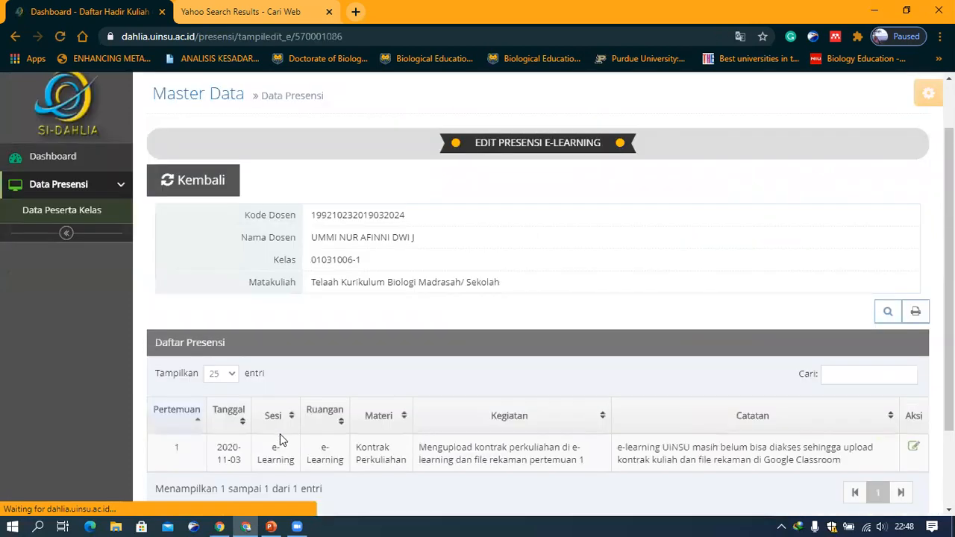
scroll(271, 361, down, 2)
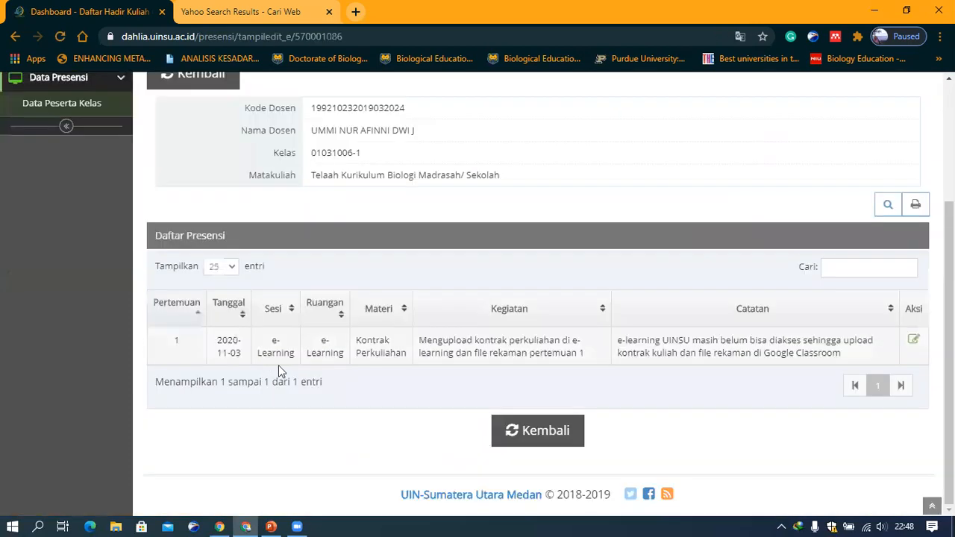
click(542, 430)
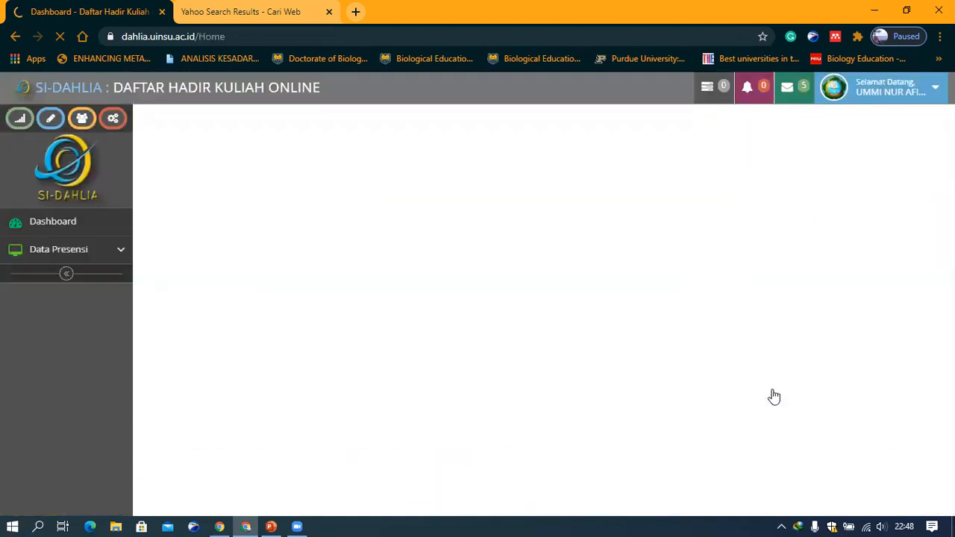
Open the e-learning attendance recap of class 01031006-1 and review the Pertemuan-1 column for all students
scroll(783, 391, down, 3)
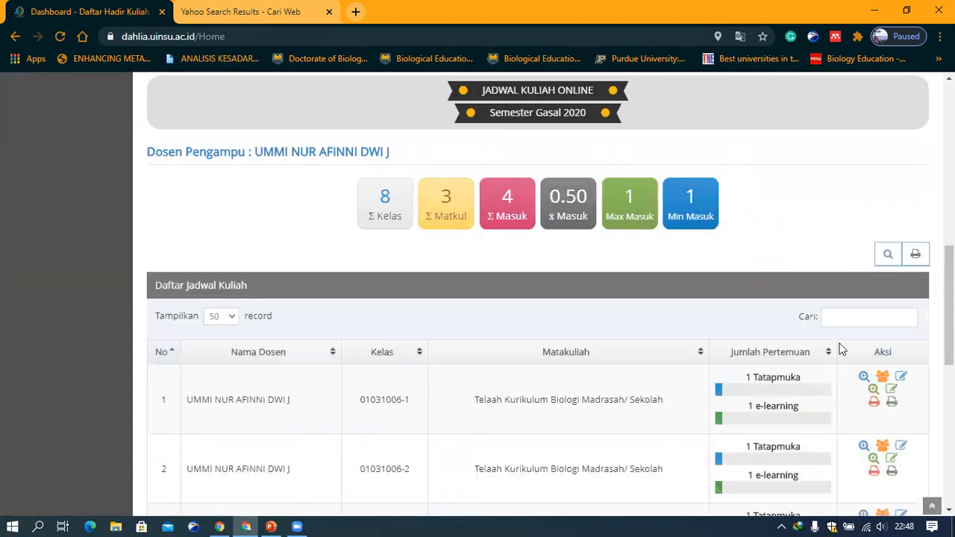
scroll(838, 347, down, 2)
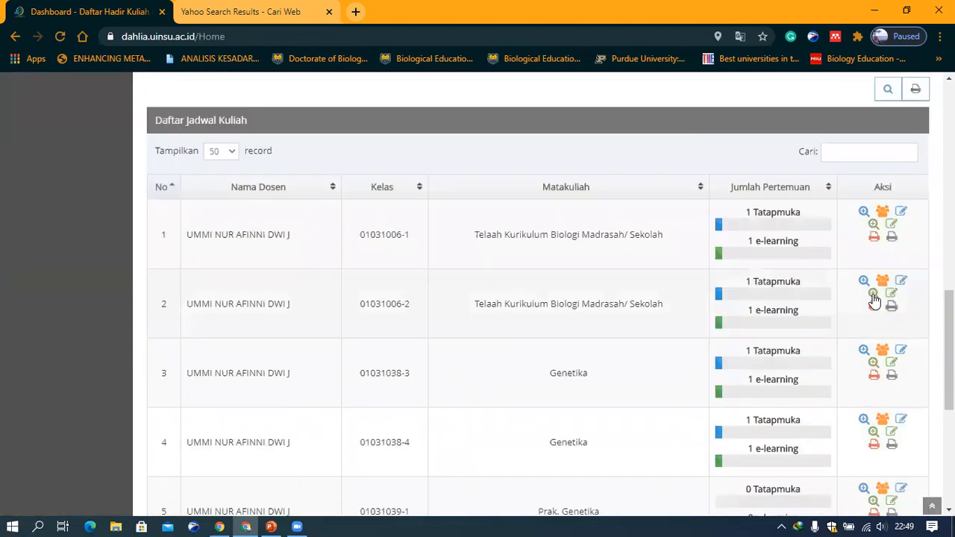
click(873, 226)
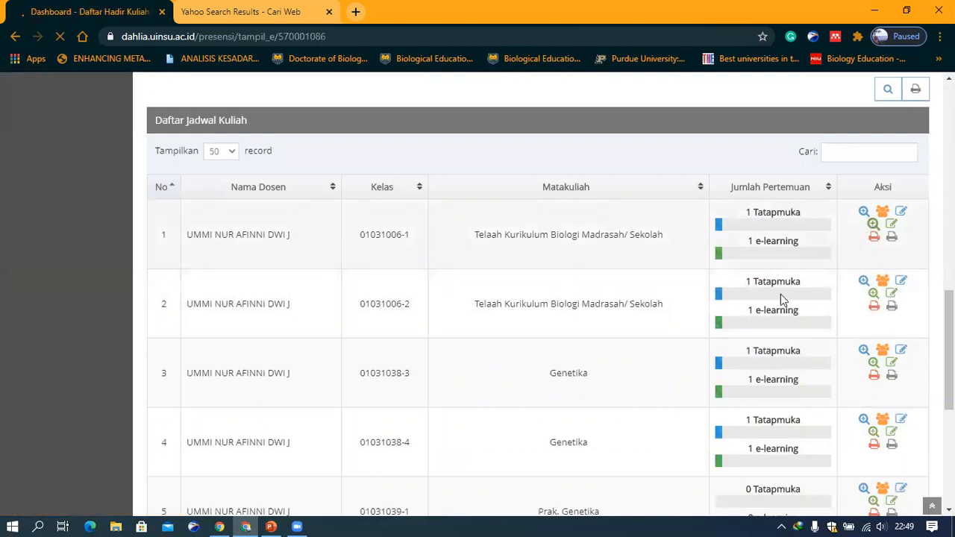
scroll(457, 337, down, 1)
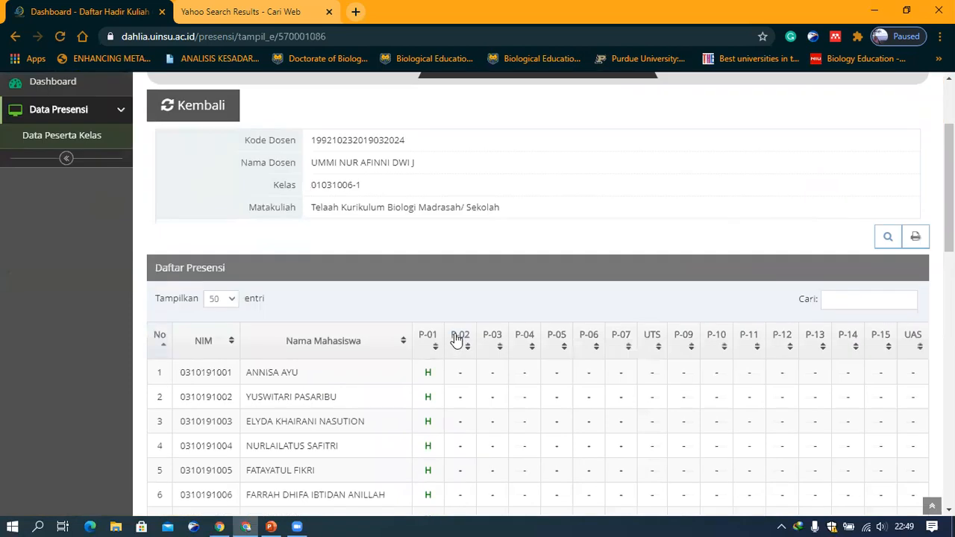
scroll(456, 337, down, 1)
scroll(808, 341, down, 5)
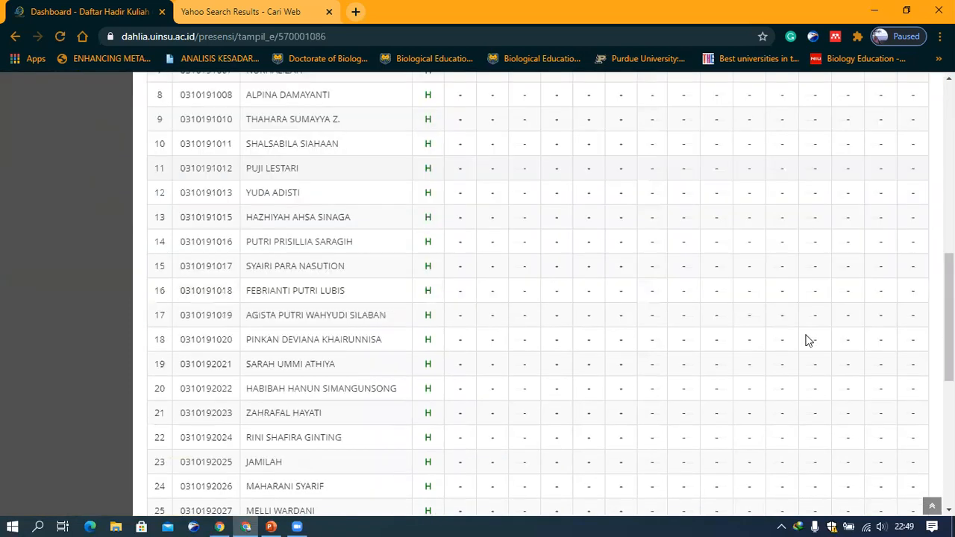
scroll(805, 341, up, 5)
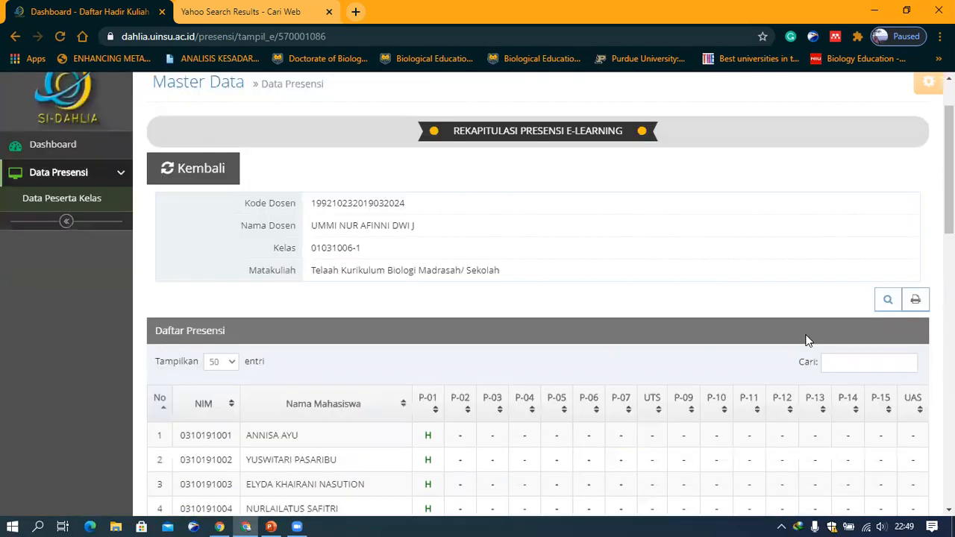
scroll(806, 341, down, 10)
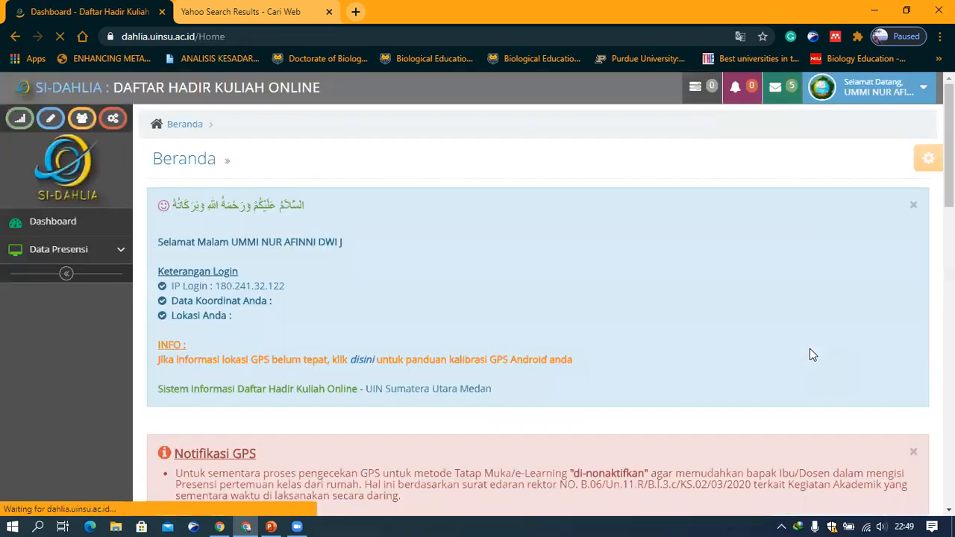
Open the printable lecture journal of class 01031006-1, browse its print destinations, then close the print dialog and tab
scroll(822, 328, down, 4)
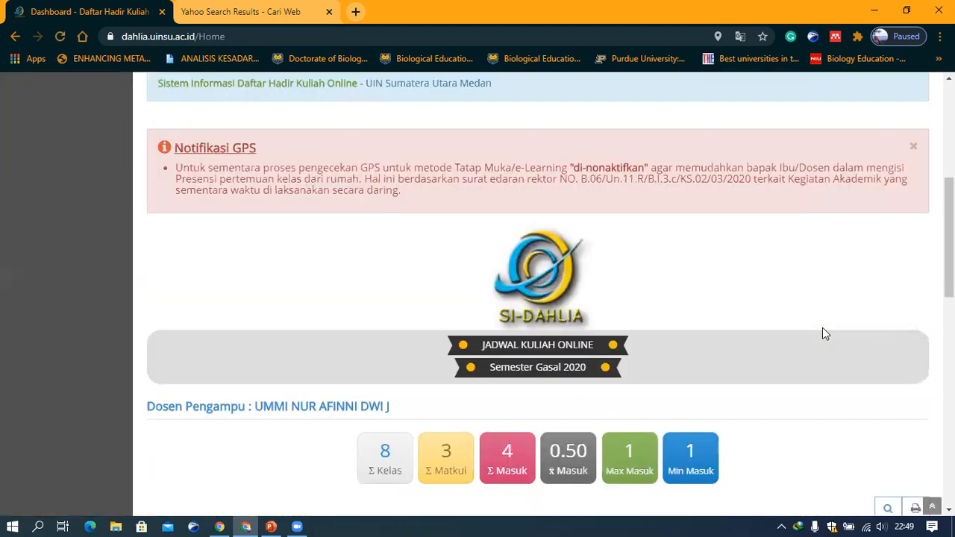
scroll(848, 272, down, 5)
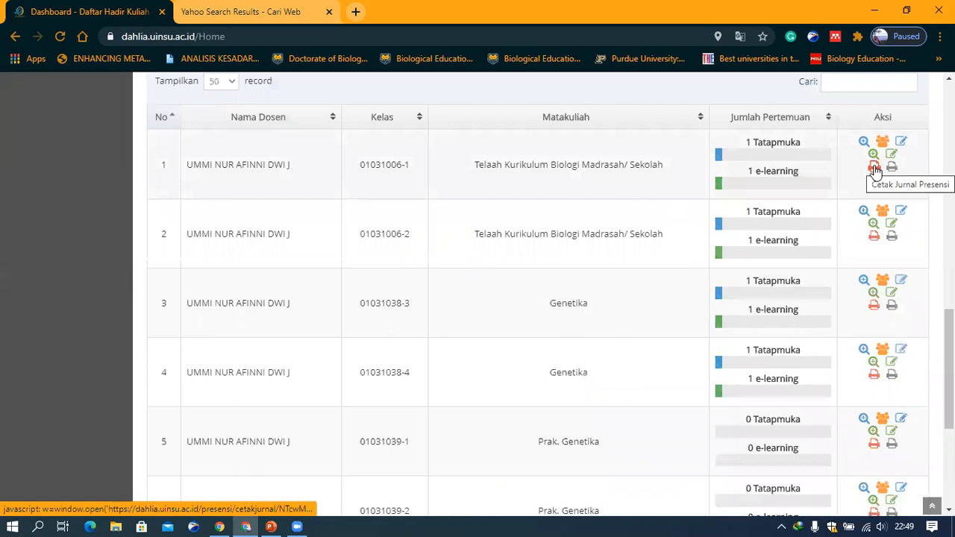
click(875, 167)
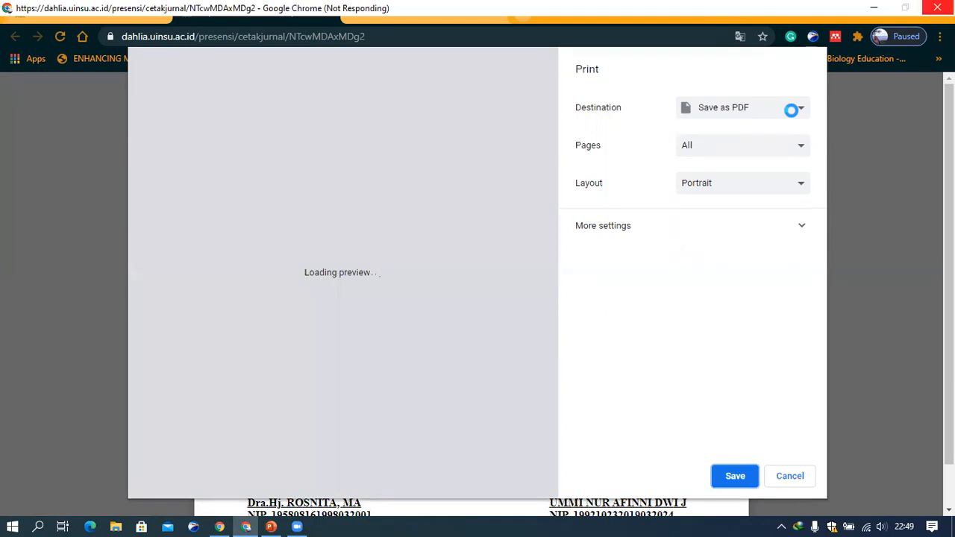
click(792, 110)
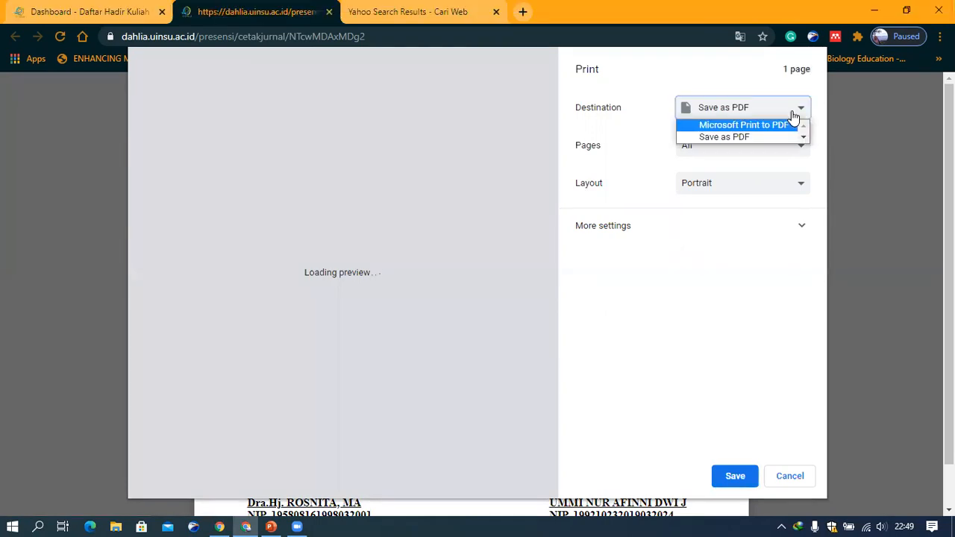
scroll(750, 131, down, 1)
scroll(750, 131, up, 1)
scroll(716, 131, down, 1)
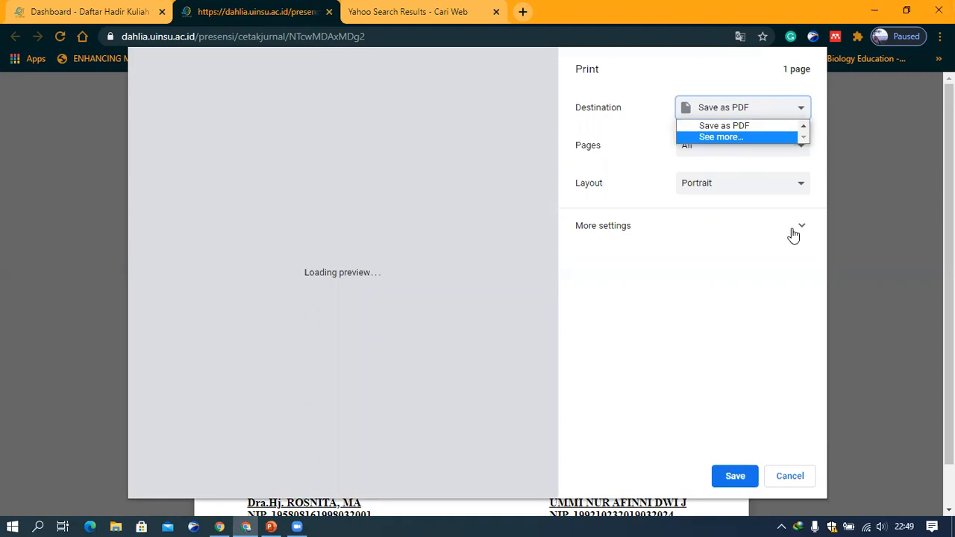
click(734, 139)
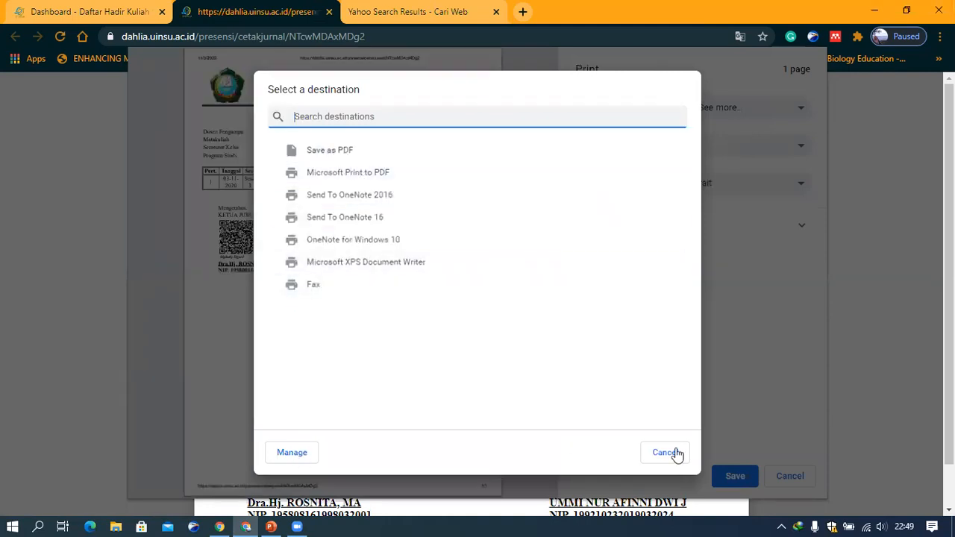
click(343, 148)
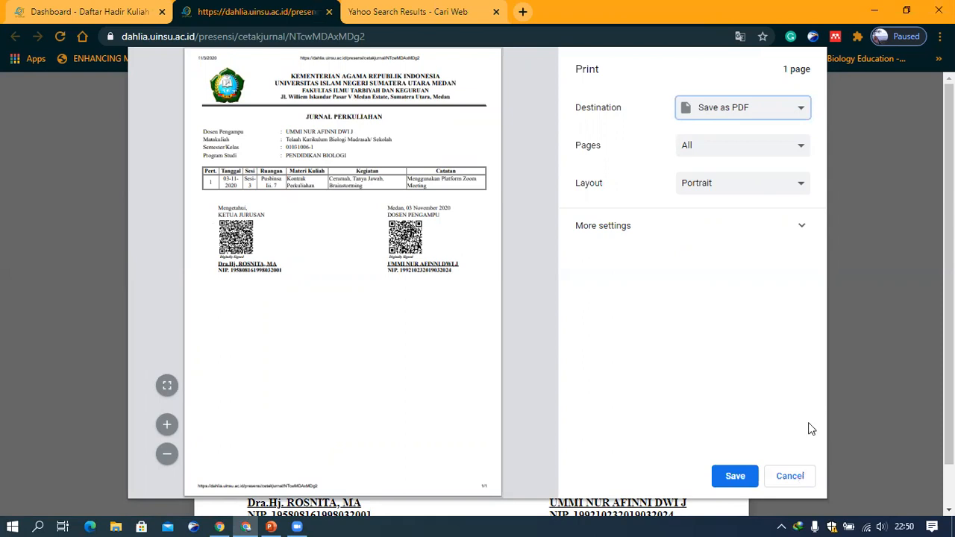
key(Escape)
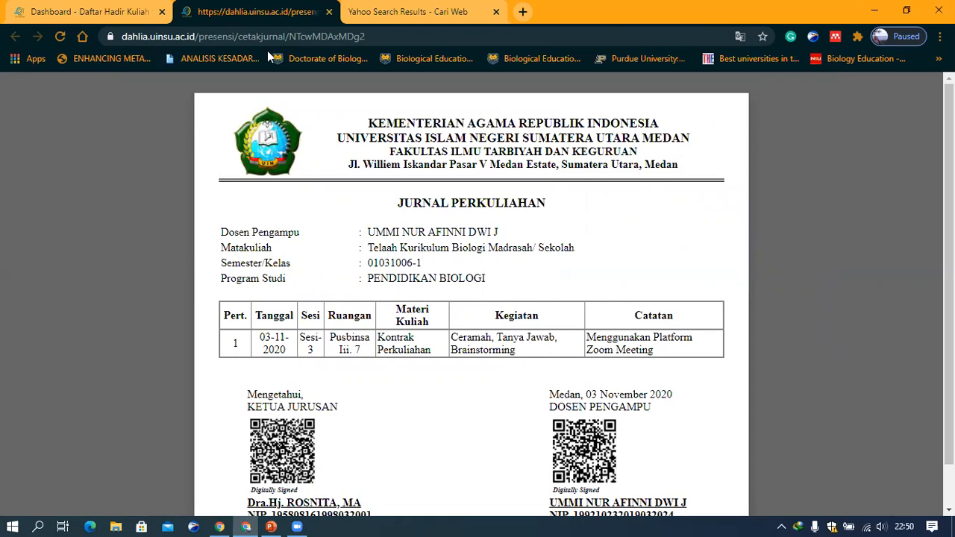
click(328, 12)
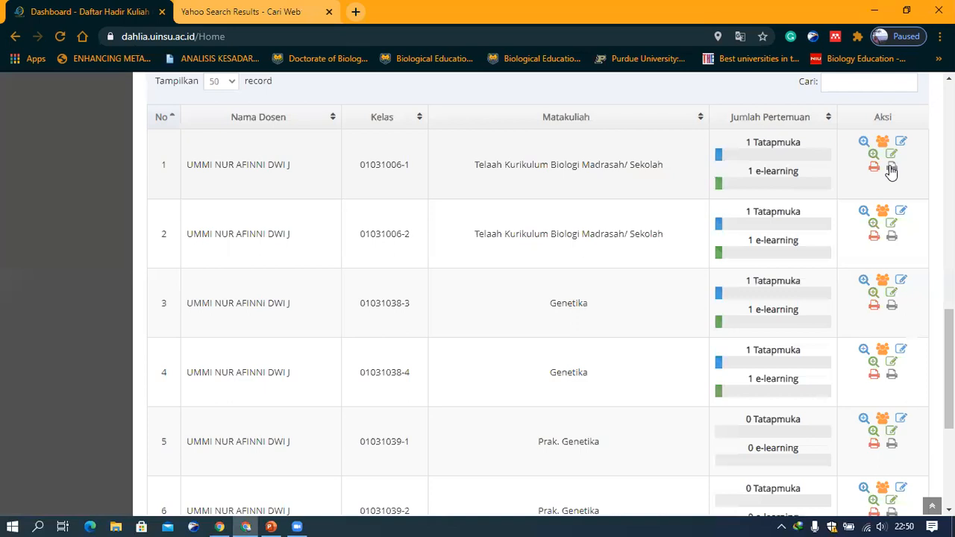
Open the printable attendance recap of class 01031006-1, review it without printing, and close its tab
click(892, 169)
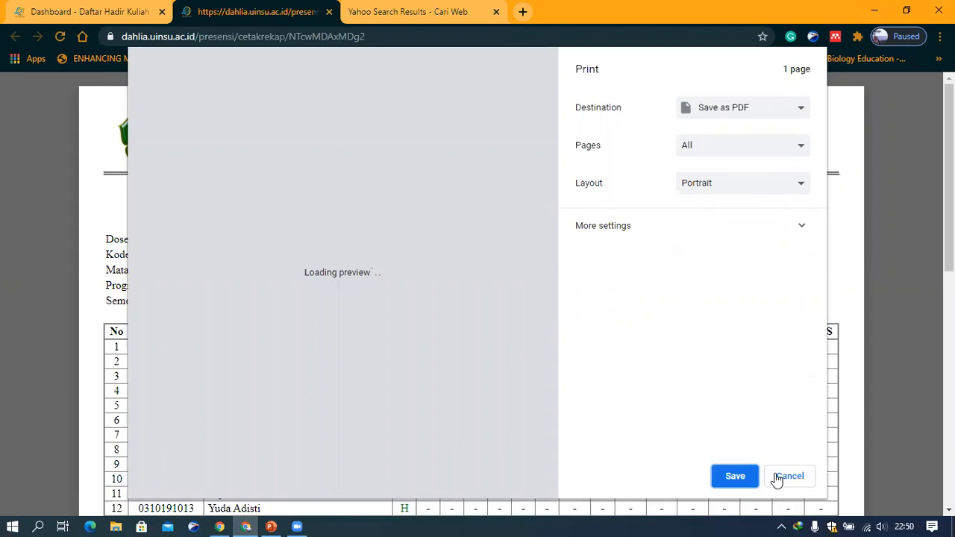
key(Escape)
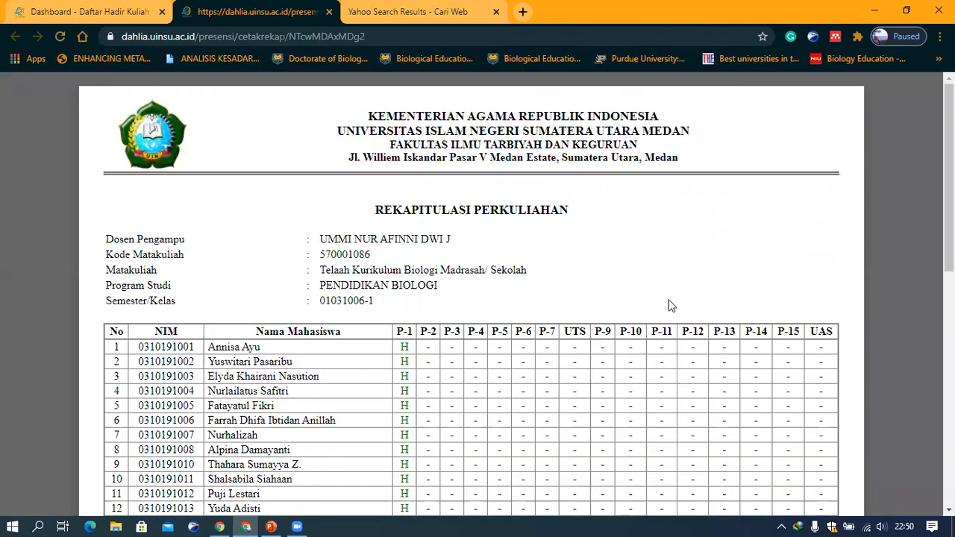
scroll(670, 305, down, 5)
scroll(483, 331, up, 4)
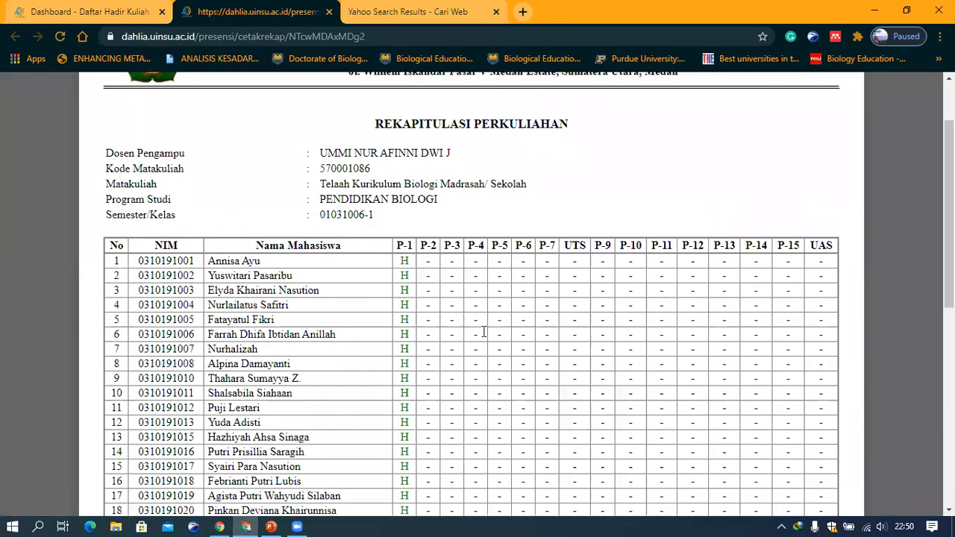
scroll(483, 332, down, 4)
scroll(484, 331, up, 4)
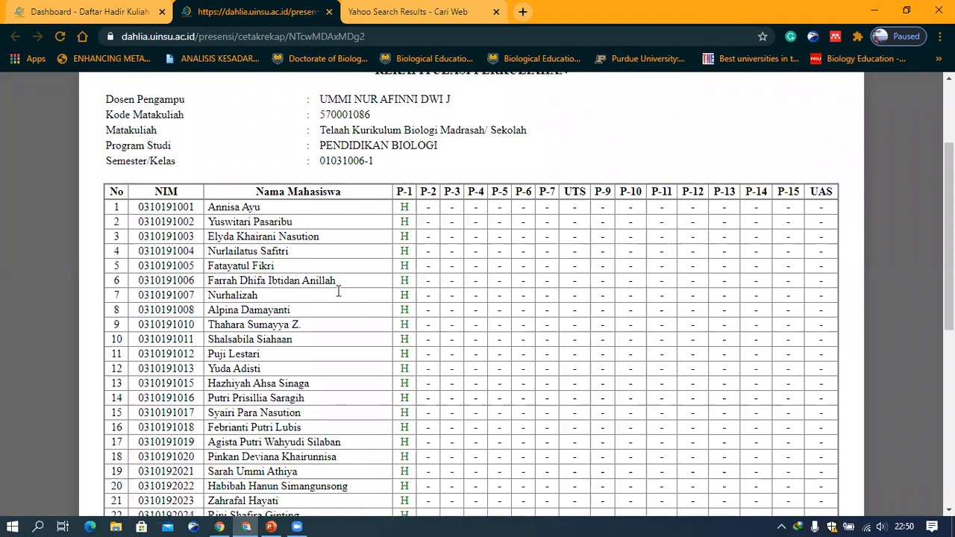
scroll(338, 291, up, 2)
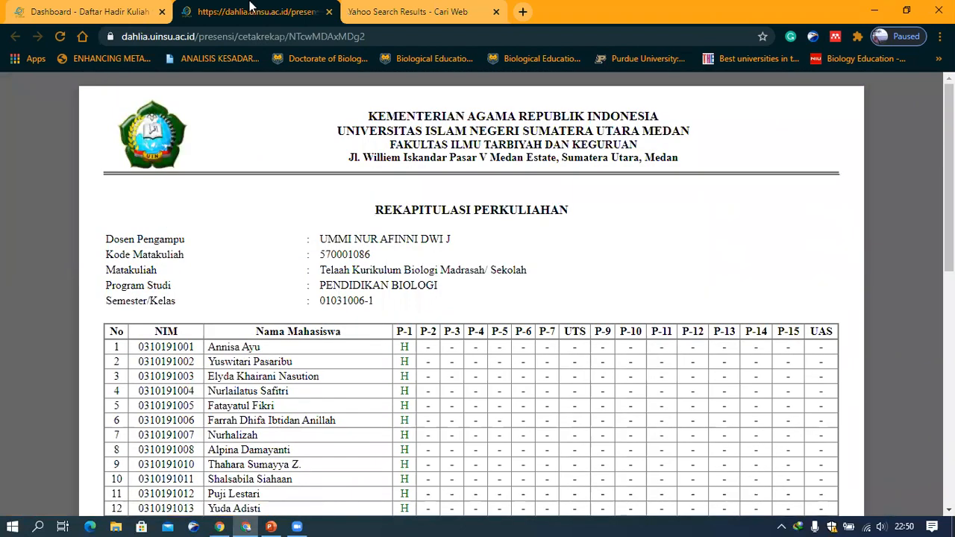
click(329, 12)
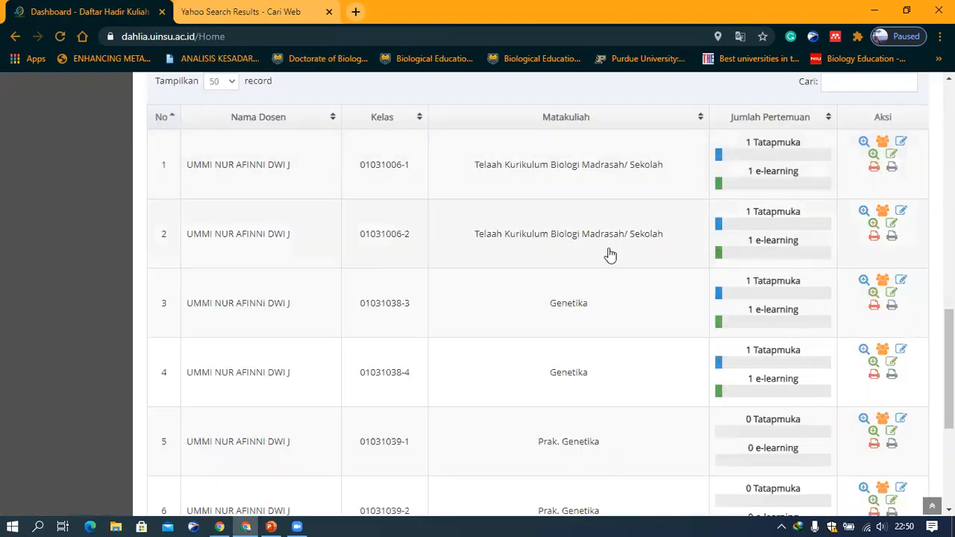
scroll(611, 255, up, 2)
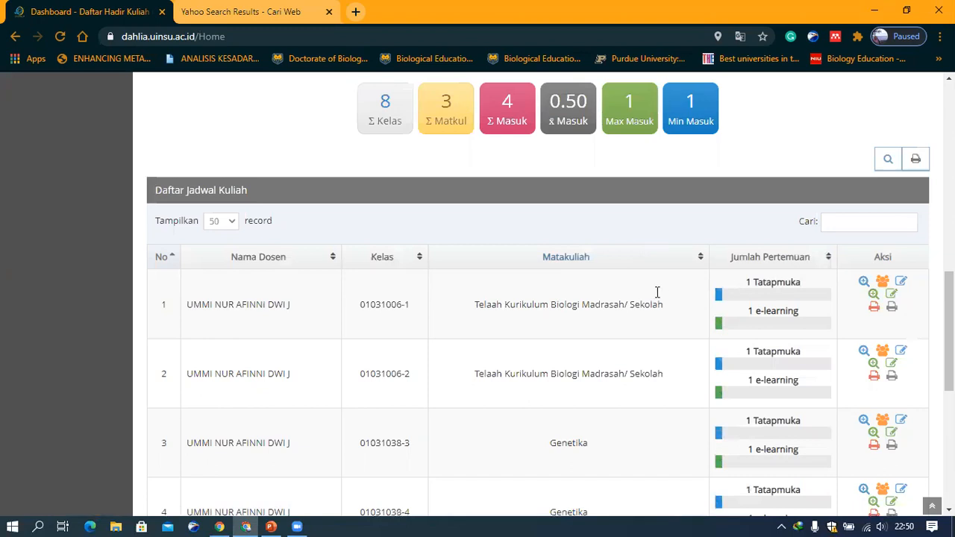
Review the meeting counts of all classes in the dashboard's lecture schedule list
scroll(657, 317, down, 3)
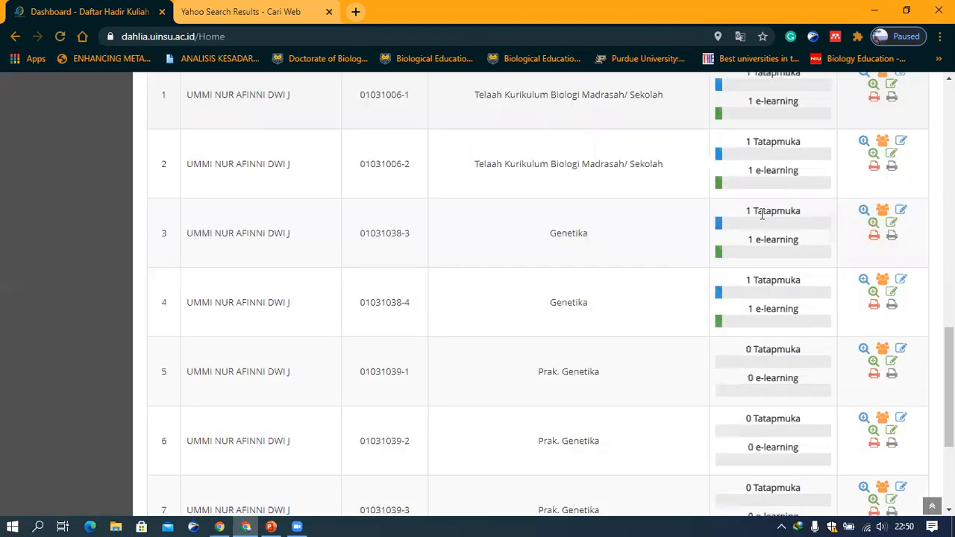
scroll(682, 305, up, 2)
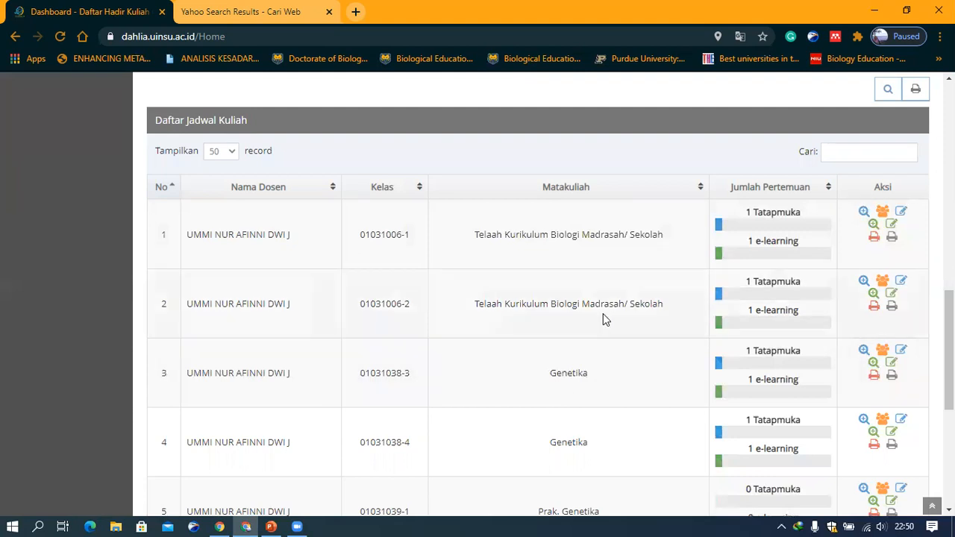
scroll(603, 313, down, 1)
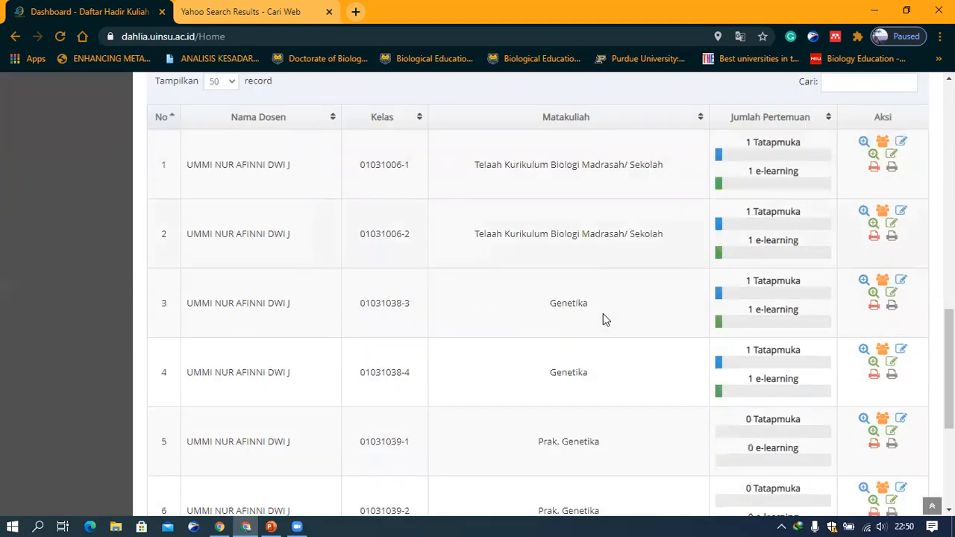
scroll(603, 313, up, 4)
scroll(603, 314, up, 4)
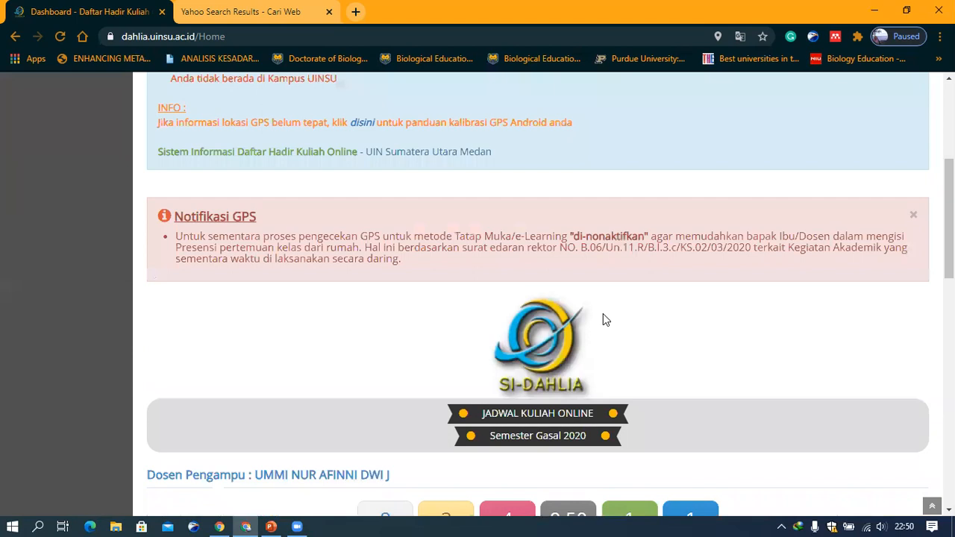
scroll(603, 314, up, 4)
scroll(602, 319, up, 1)
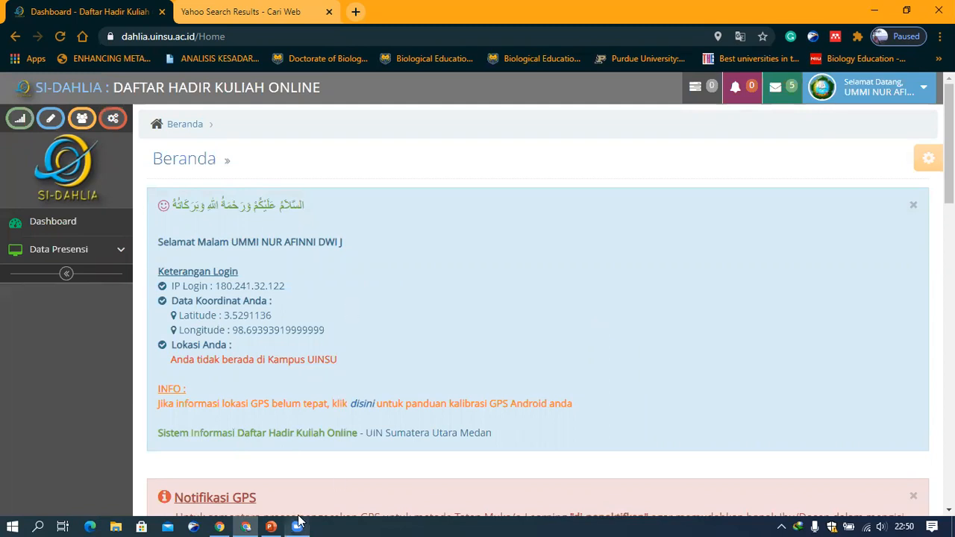
mouse_move(298, 522)
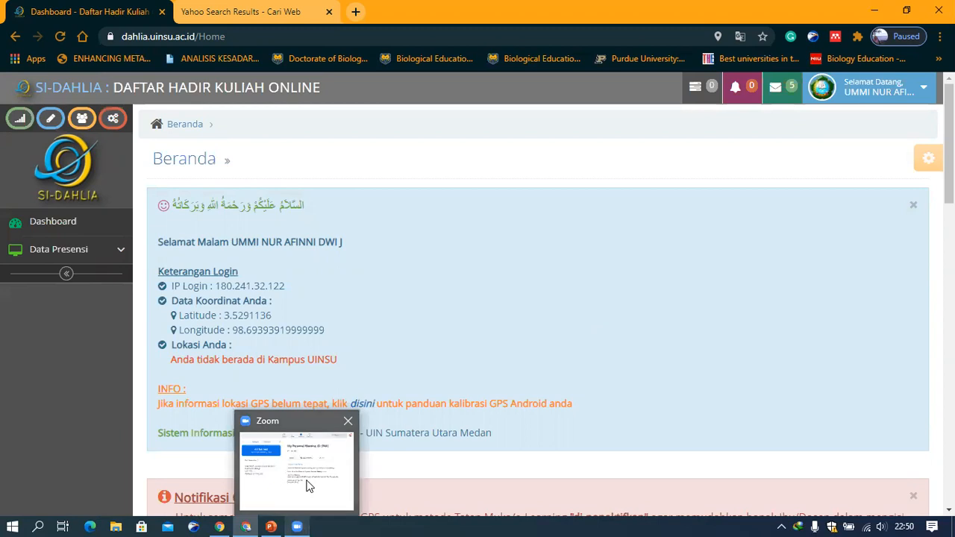